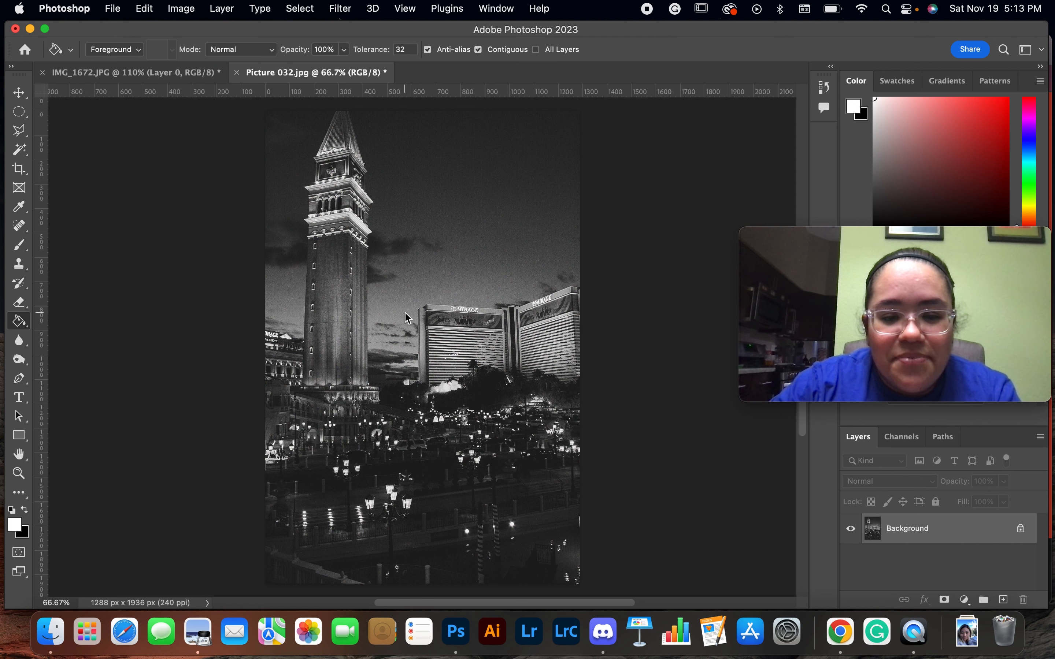
Copy the clock tower photo into the IMG_1672.JPG portrait document and scale it down to about the canvas width
left_click(22, 91)
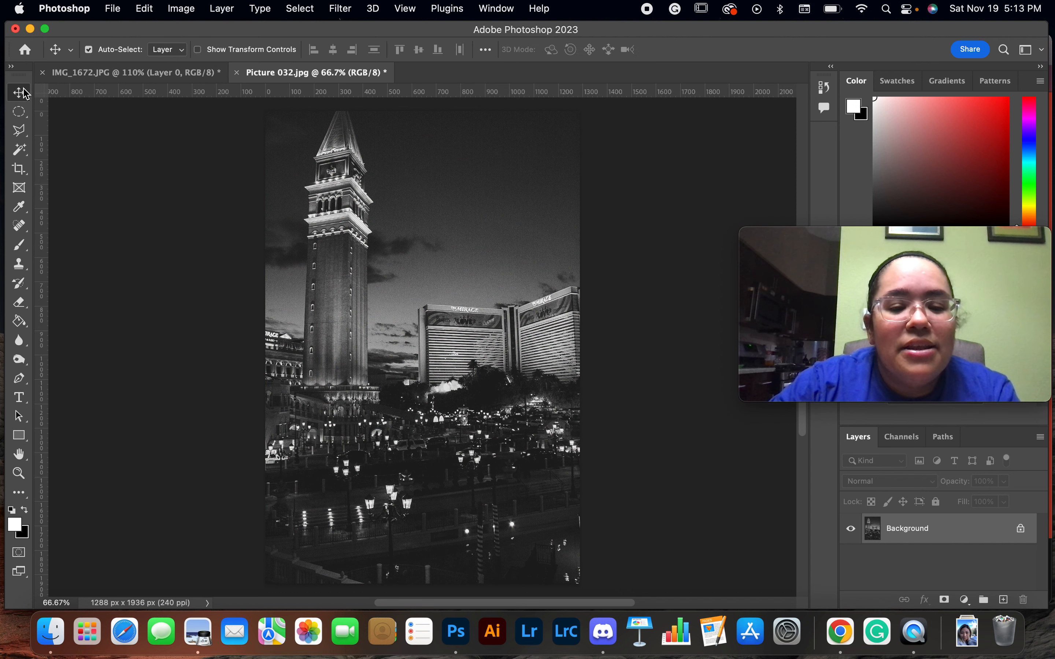
left_click_drag(369, 206, 343, 253)
key("super+t")
scroll(428, 347, "down", 1)
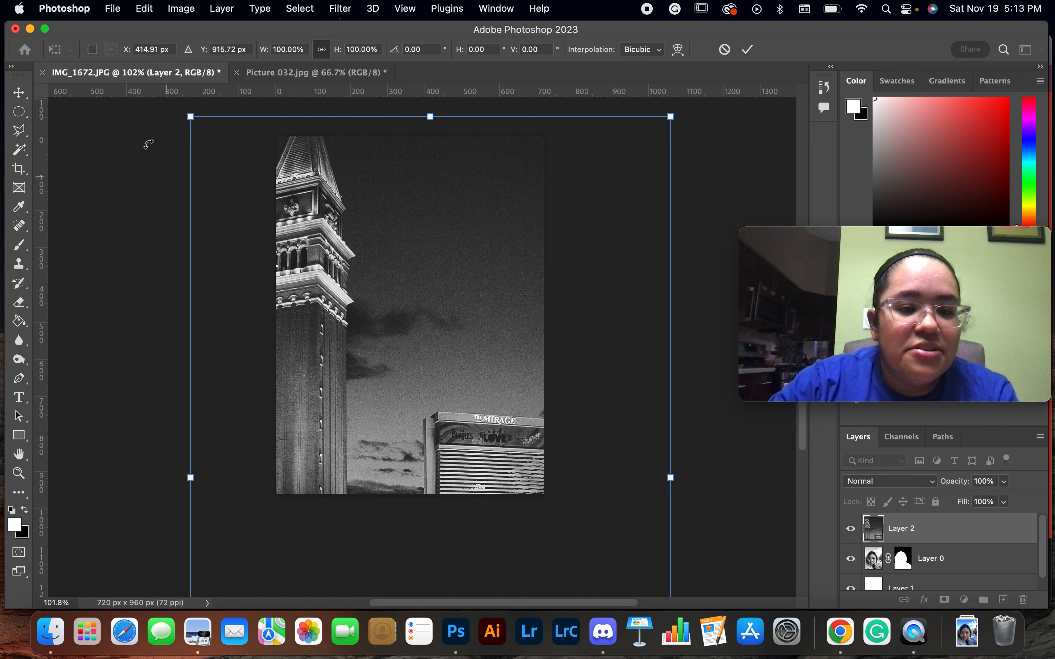
left_click_drag(191, 117, 402, 348)
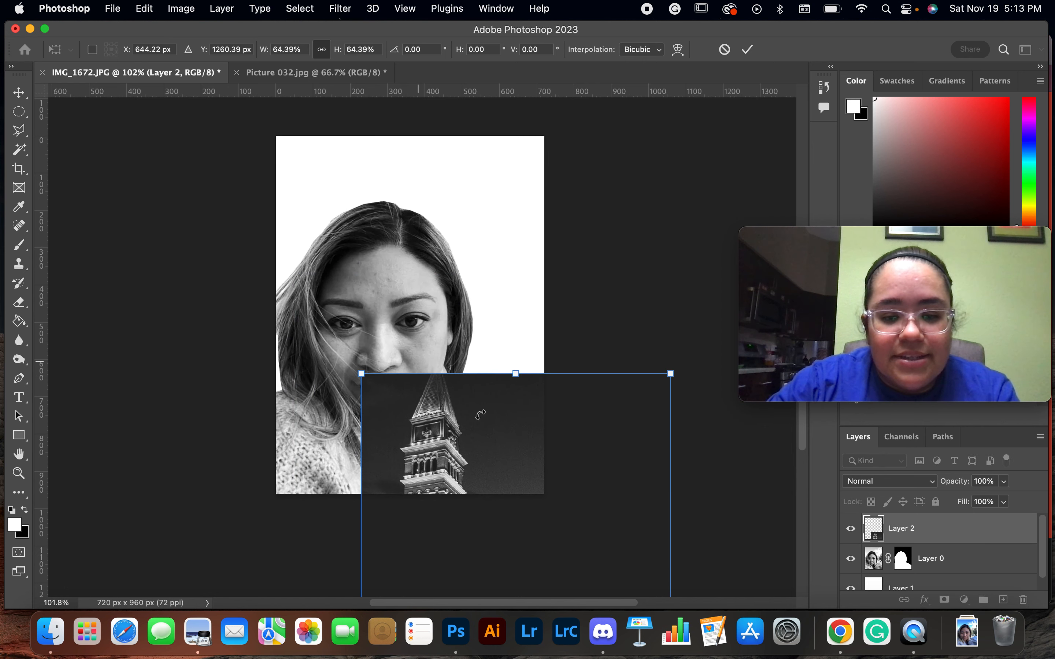
left_click_drag(476, 413, 388, 192)
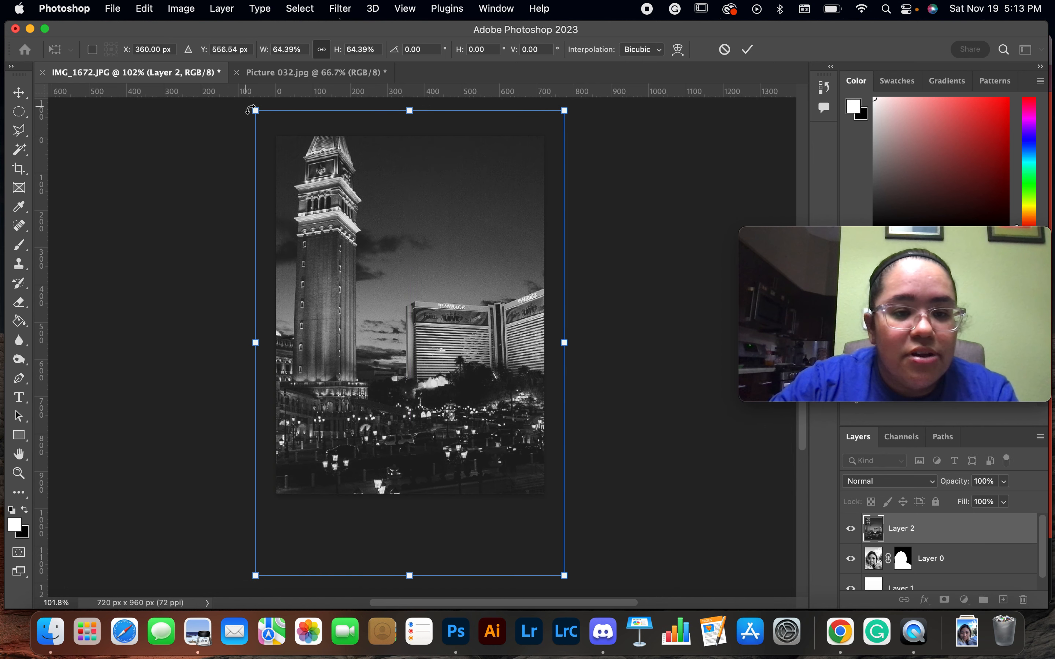
left_click_drag(255, 109, 284, 143)
key("Return")
Set the clock tower layer's blend mode to Screen and move it down so the tower top overlaps the forehead and eye
left_click(889, 481)
left_click(865, 497)
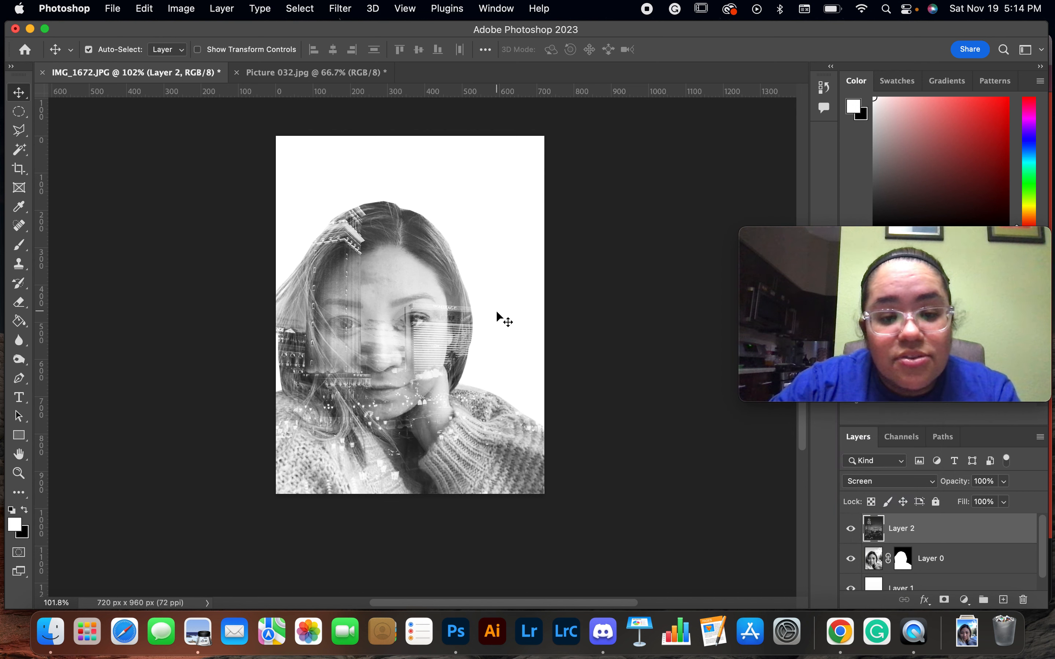
left_click_drag(394, 290, 397, 363)
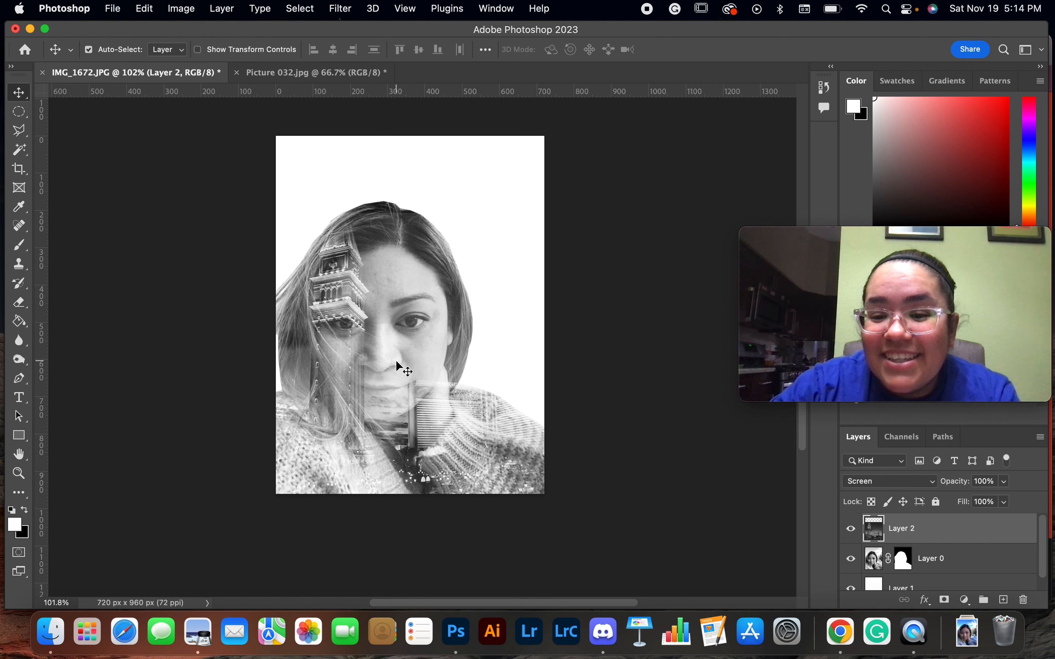
Apply a Brightness/Contrast adjustment to Layer 2, lowering the brightness slightly and raising the contrast
scroll(396, 359, "up", 5)
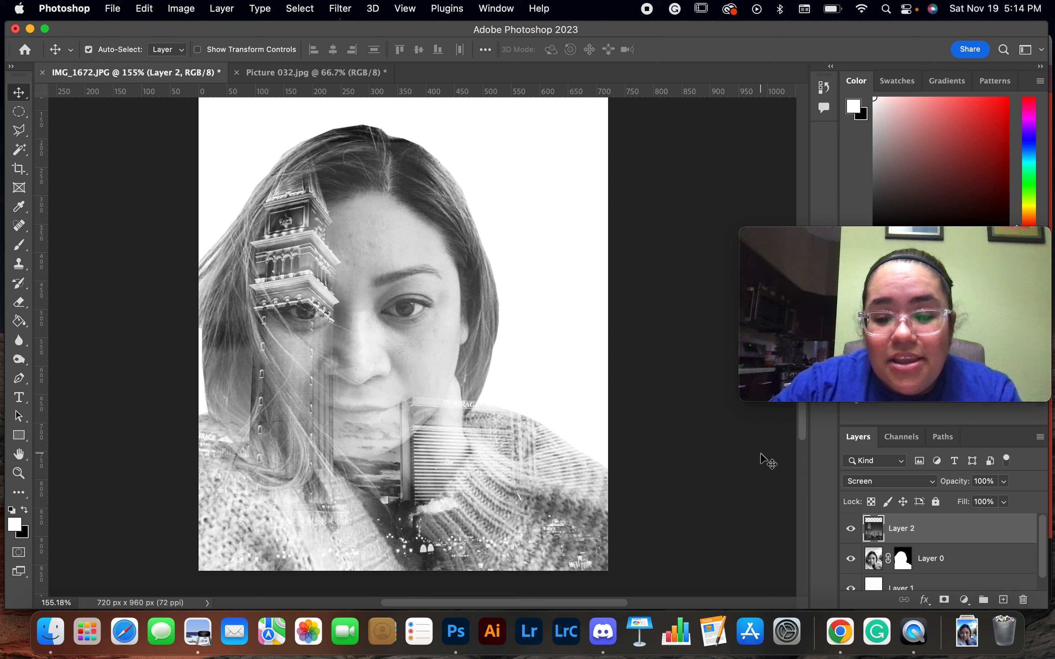
left_click(181, 14)
mouse_move(194, 50)
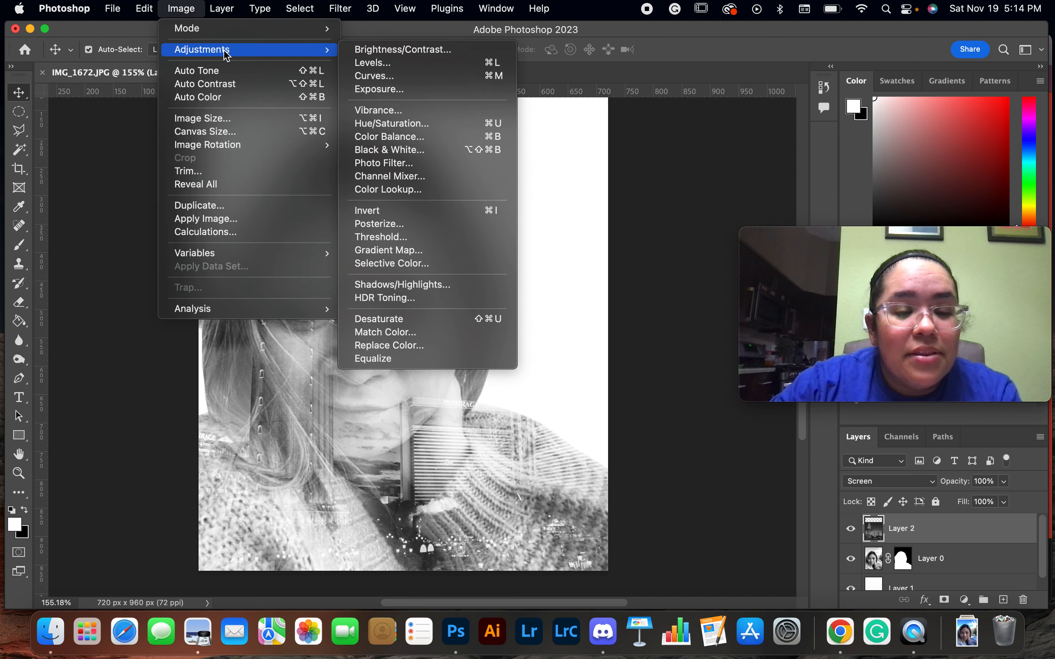
left_click(392, 50)
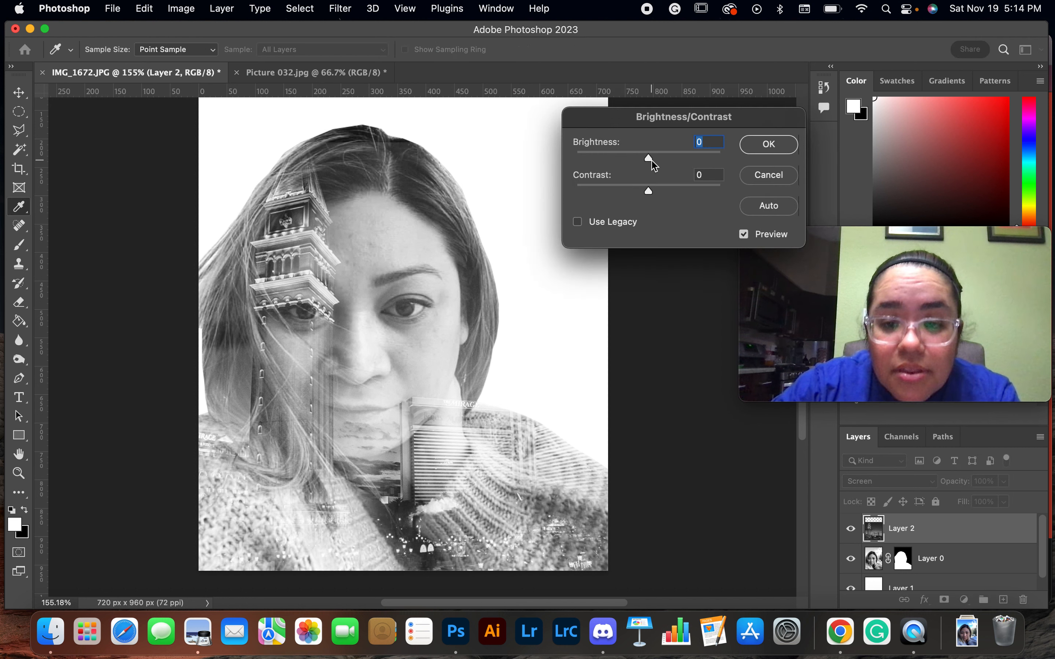
mouse_move(649, 159)
left_mouse_down()
mouse_move(670, 160)
mouse_move(602, 161)
mouse_move(629, 160)
left_mouse_up()
left_click_drag(648, 190, 679, 191)
left_click_drag(629, 161, 640, 161)
left_click(755, 147)
key("v")
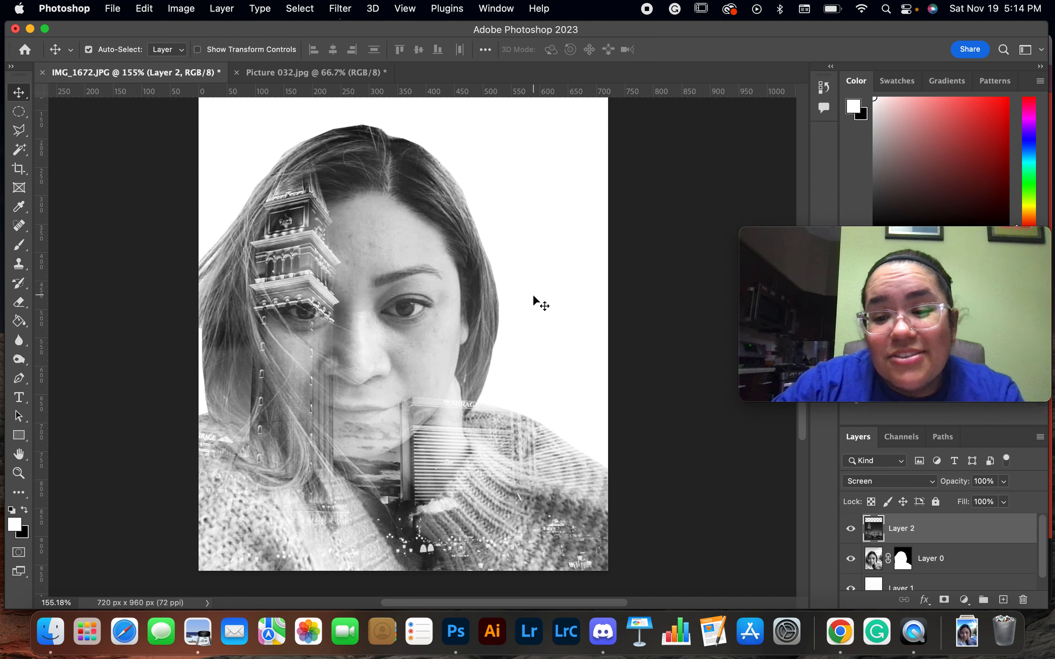
Enlarge the clock tower layer proportionally to about 103.83%
scroll(533, 297, "down", 1)
scroll(533, 297, "down", 3)
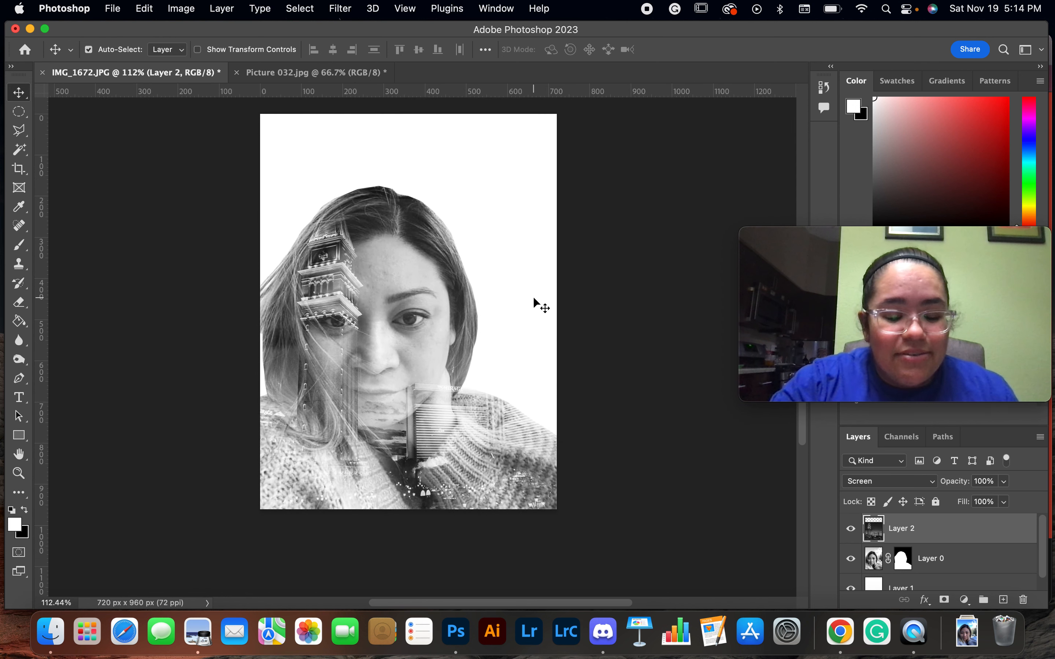
key("ctrl+t")
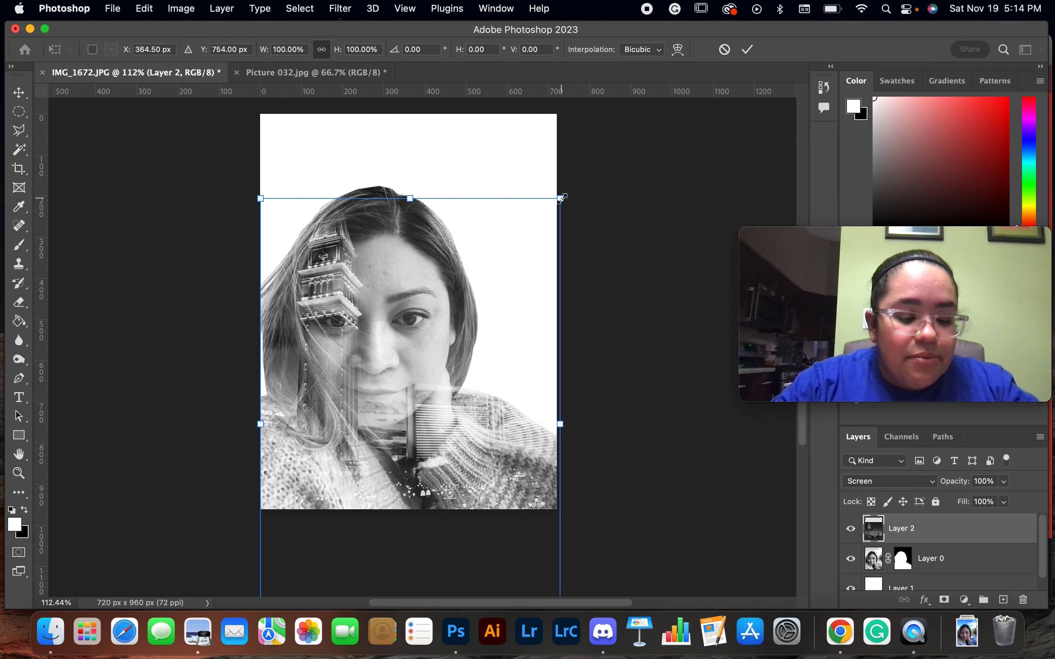
mouse_move(560, 199)
left_mouse_down()
mouse_move(617, 111)
mouse_move(541, 232)
mouse_move(575, 172)
mouse_move(571, 180)
left_mouse_up()
key("Return")
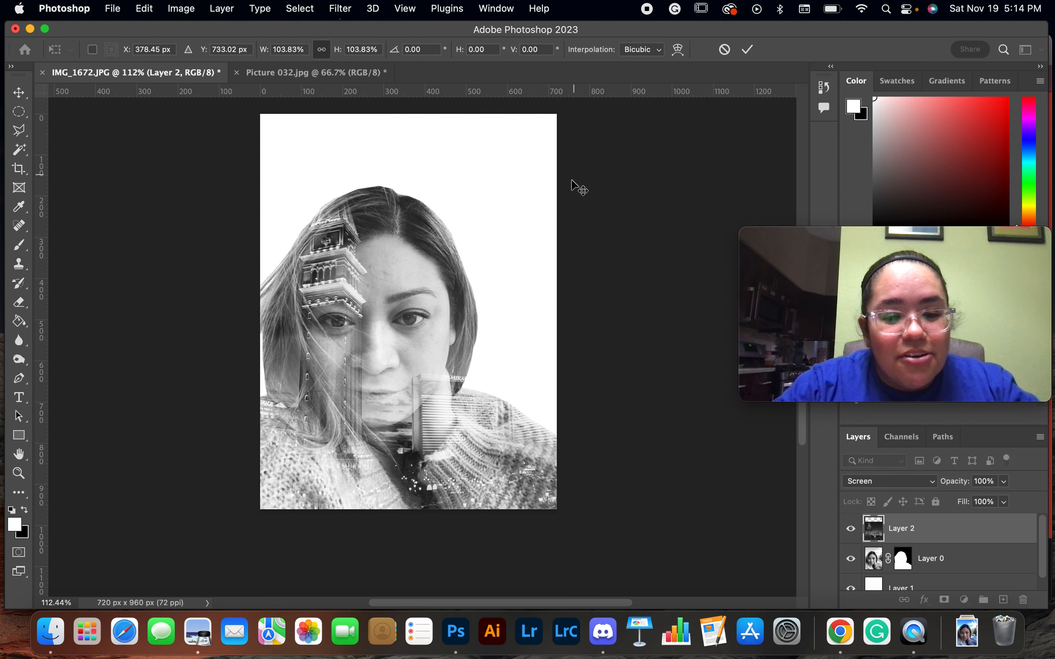
Preview Picture 021.jpg in the Showcase folder and open it
left_click(114, 9)
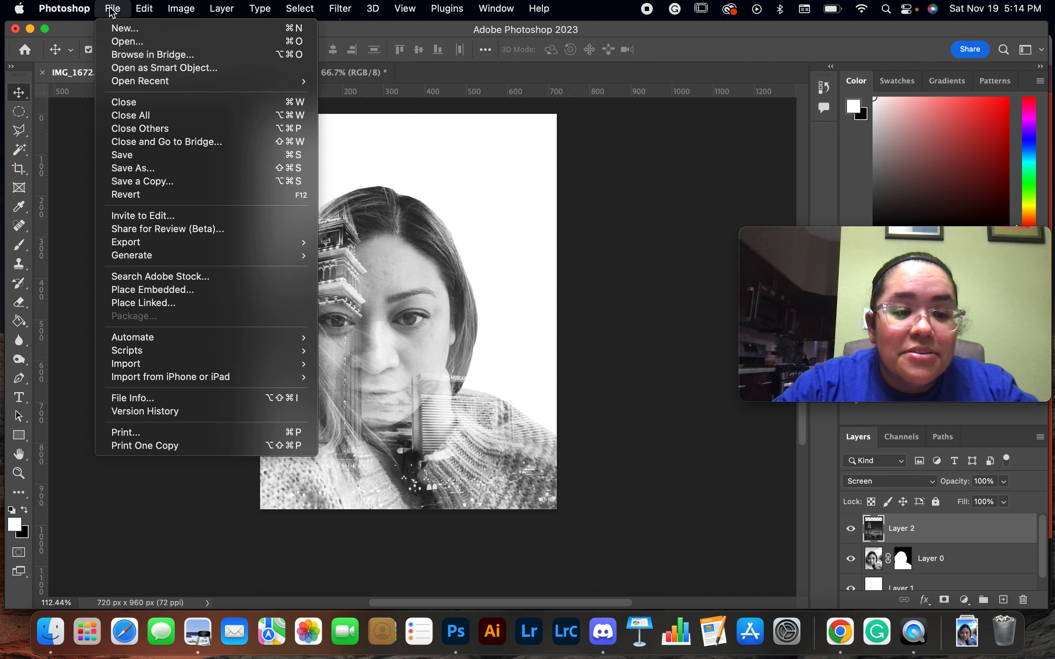
left_click(139, 42)
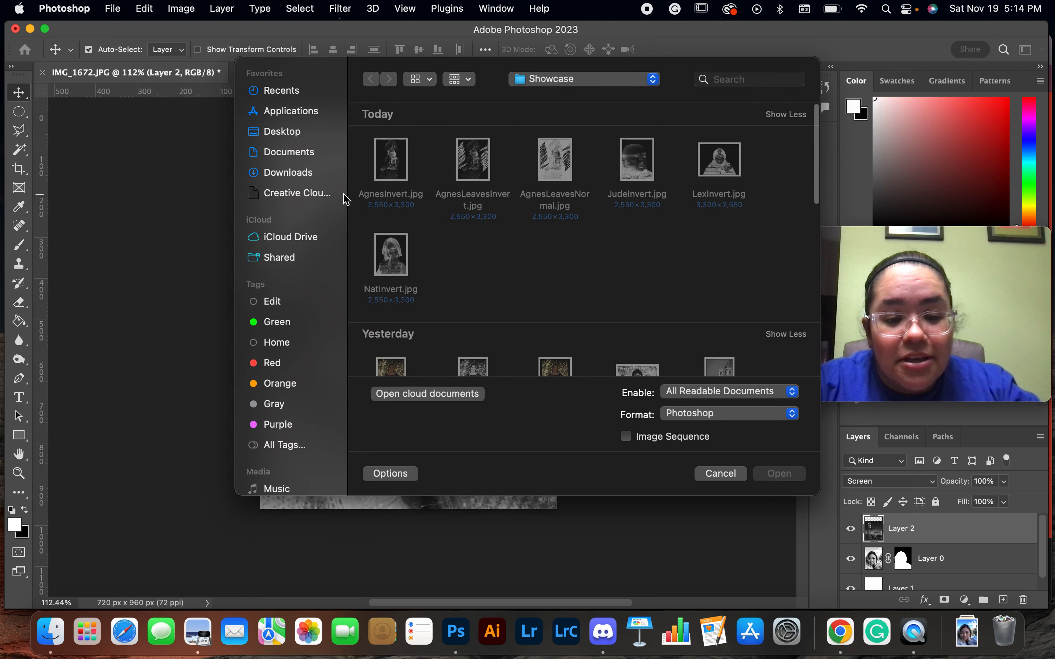
scroll(518, 282, "down", 5)
scroll(521, 282, "down", 10)
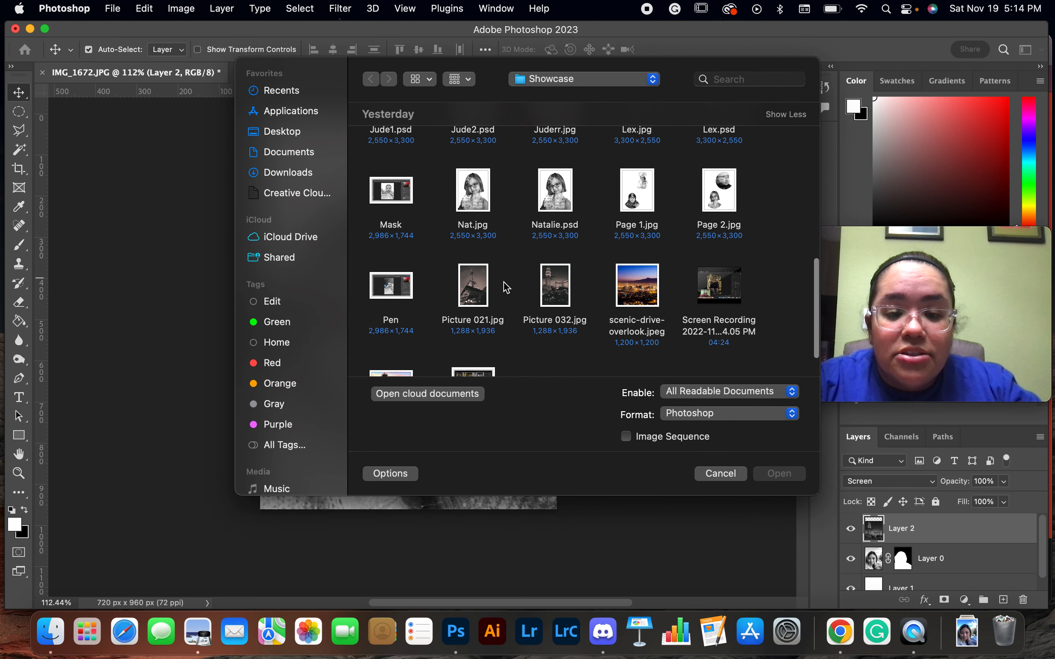
left_click(478, 289)
key("space")
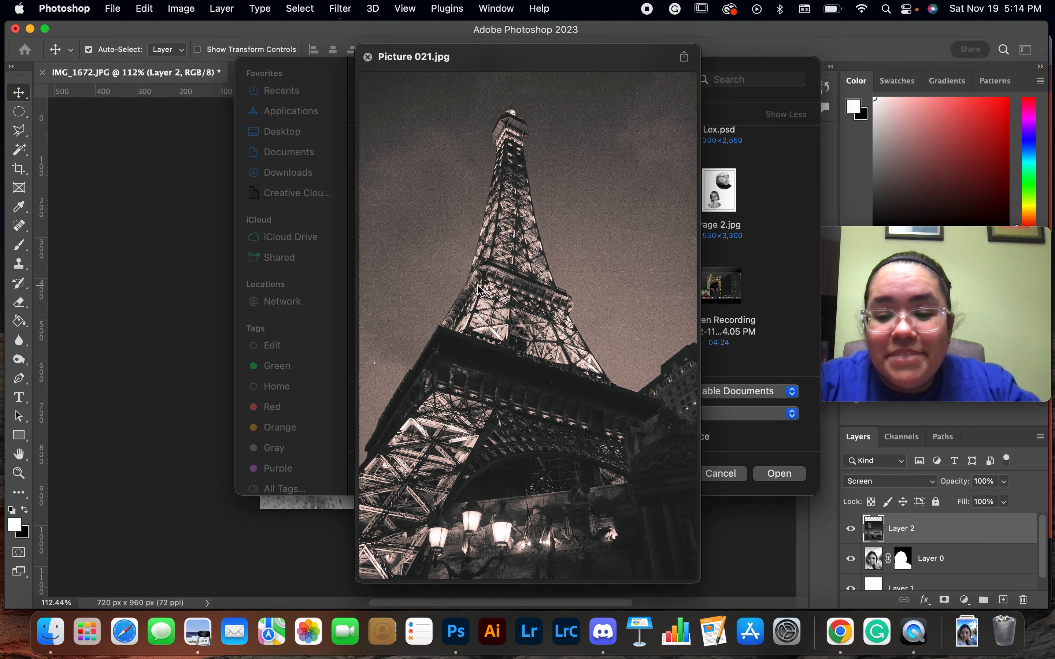
key("space")
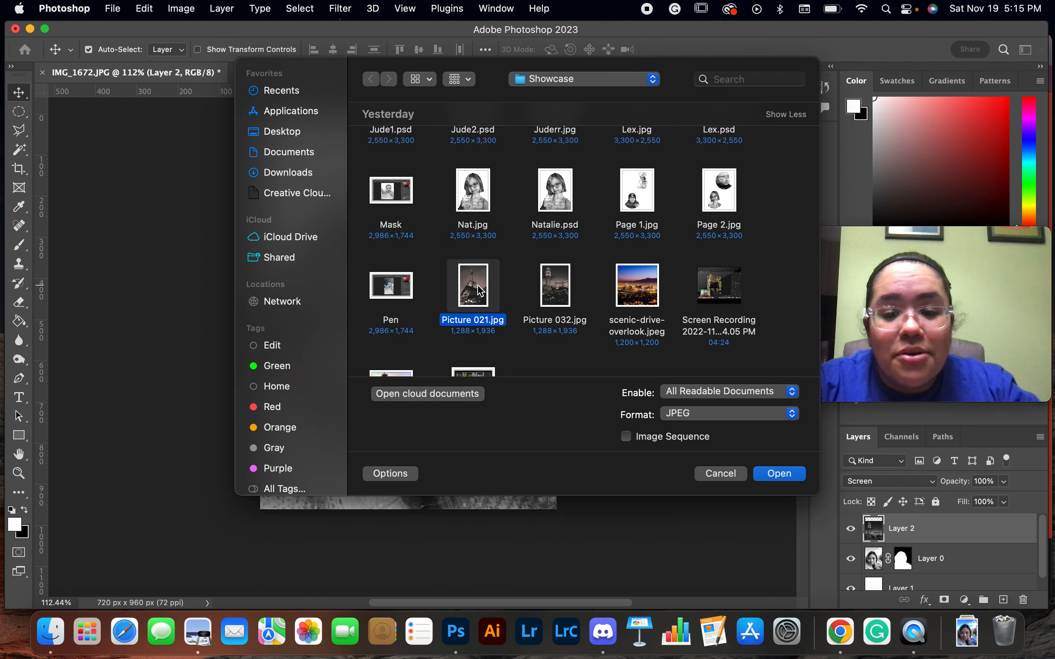
left_click(780, 474)
Desaturate the Eiffel Tower photo
left_click(181, 9)
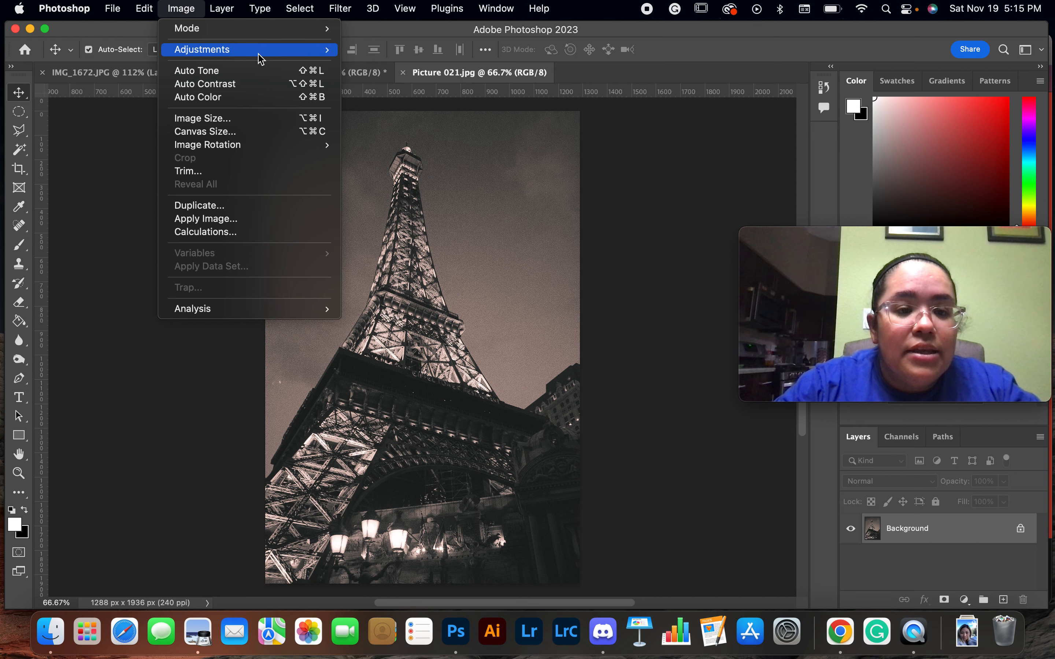
mouse_move(260, 59)
left_click(409, 319)
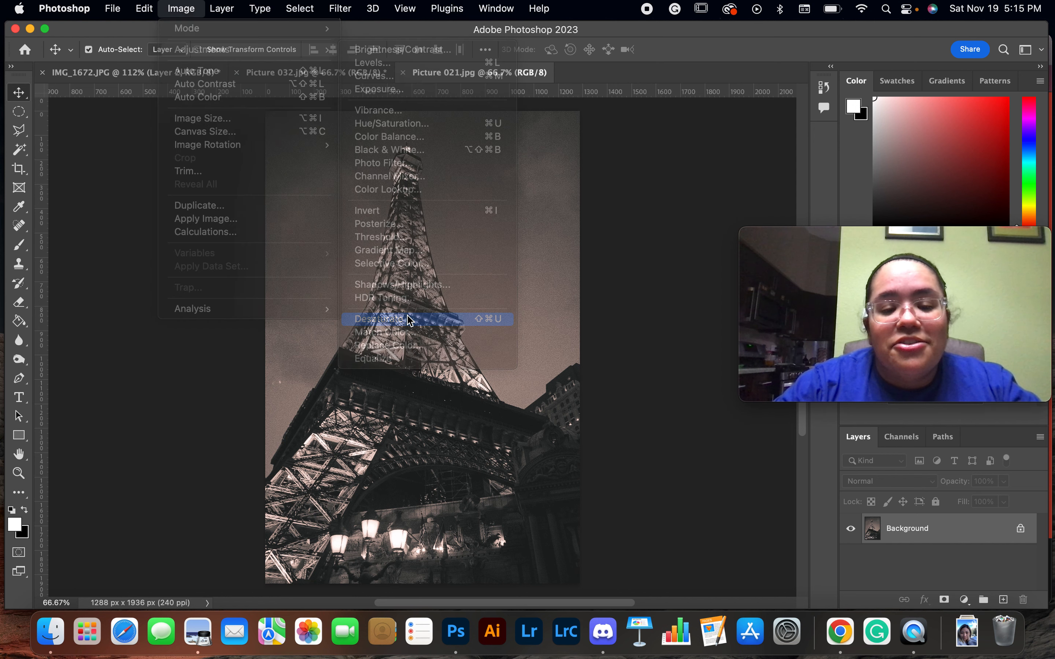
Copy the Eiffel Tower photo into the IMG_1672.JPG document and scale it down to fit over the portrait
left_click_drag(358, 258, 425, 318)
key("super+t")
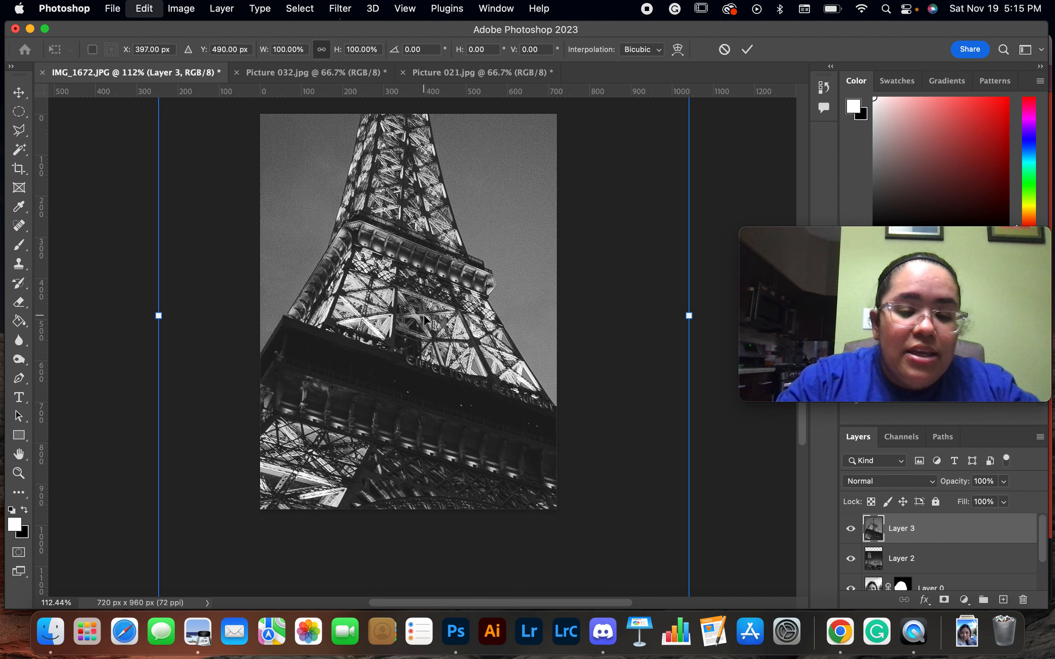
key("super+minus")
key("super+minus")
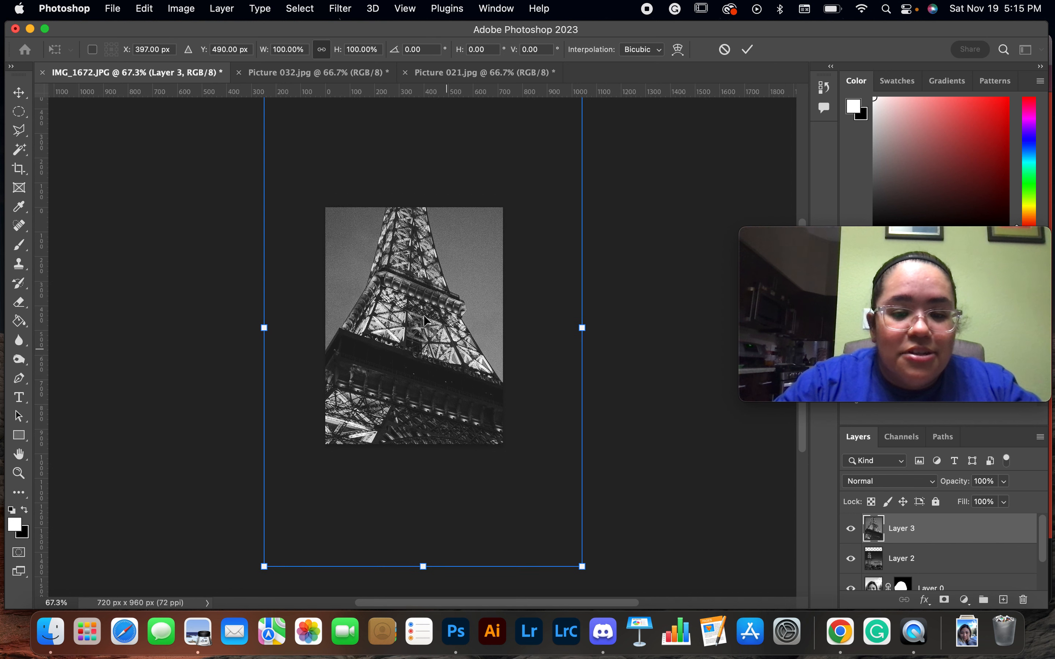
left_click_drag(580, 565, 421, 324)
left_click_drag(327, 199, 395, 349)
key("Return")
Set the Eiffel Tower layer's blend mode to Screen and shift it slightly left on the face
left_click(884, 481)
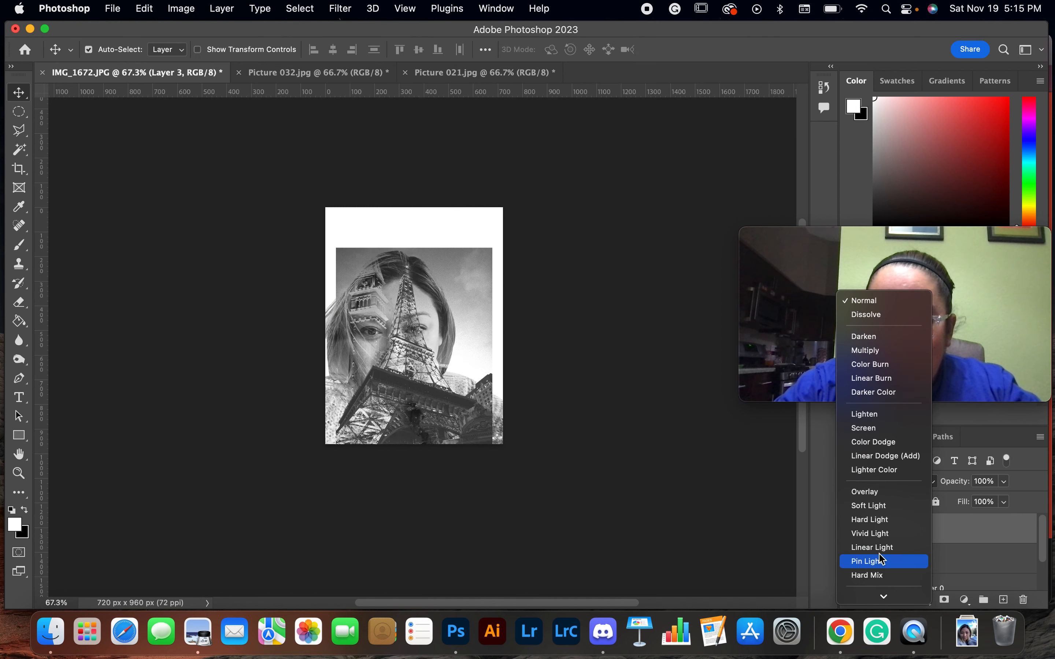
left_click(880, 428)
scroll(419, 373, "up", 5)
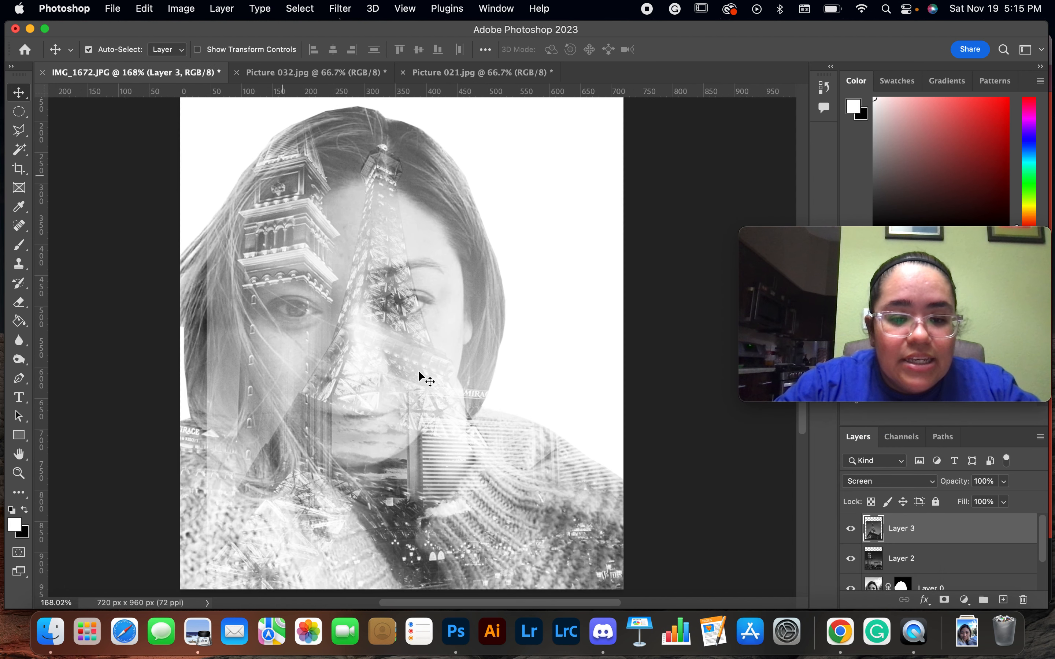
mouse_move(398, 320)
left_mouse_down()
mouse_move(480, 382)
mouse_move(391, 389)
mouse_move(353, 426)
mouse_move(356, 332)
mouse_move(419, 298)
mouse_move(382, 323)
left_mouse_up()
Apply a Levels adjustment to Layer 3 with input black at 79 and midtones at 1.03
left_click(180, 9)
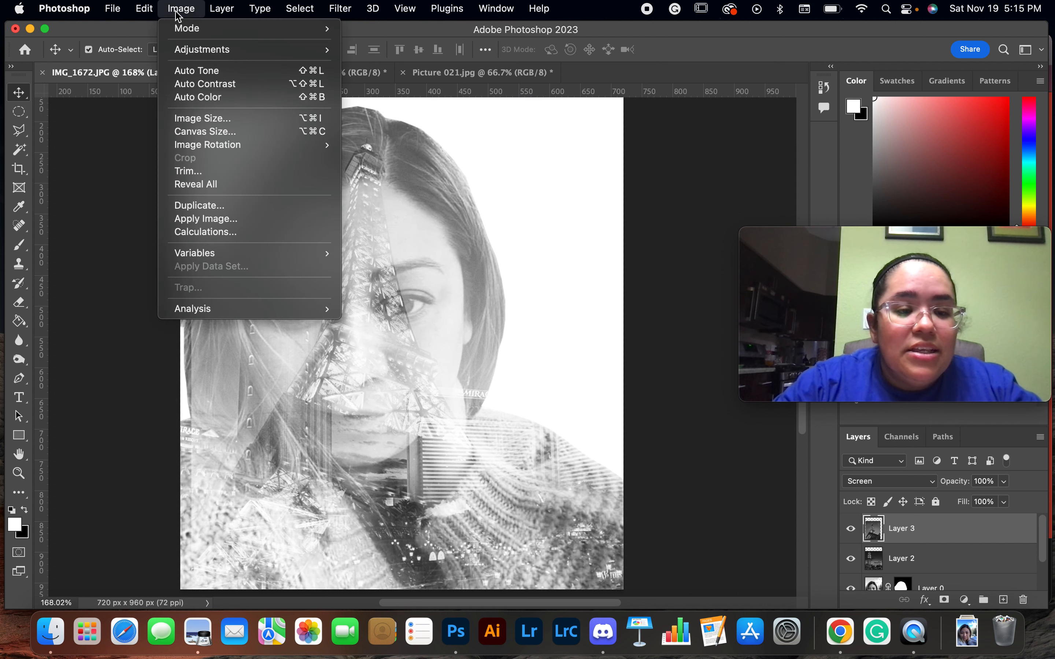
mouse_move(235, 50)
left_click(373, 63)
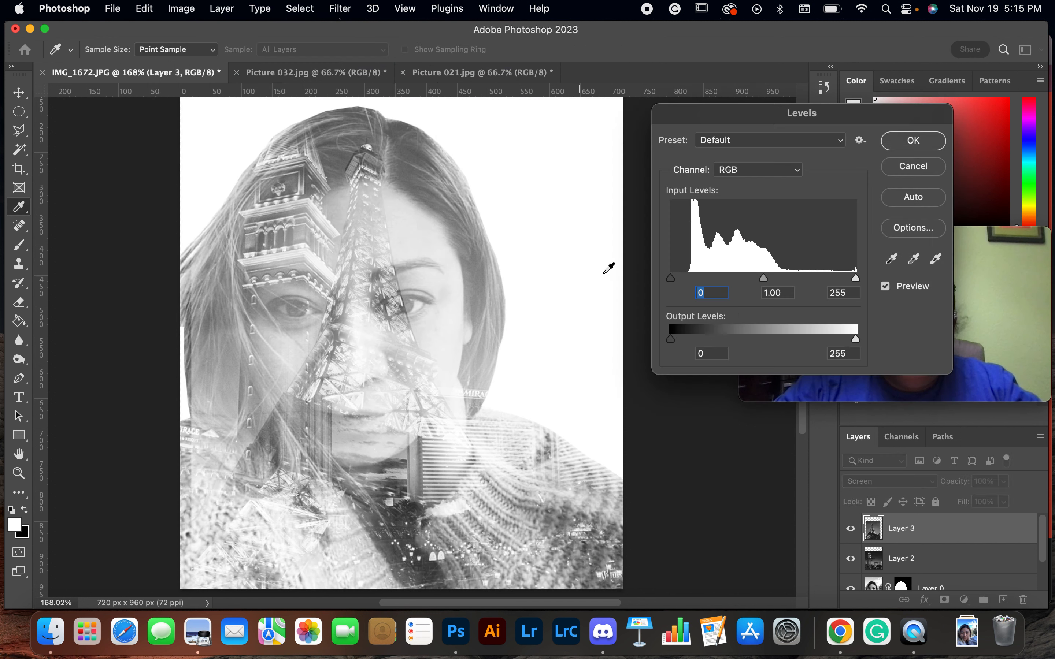
left_click_drag(672, 280, 727, 293)
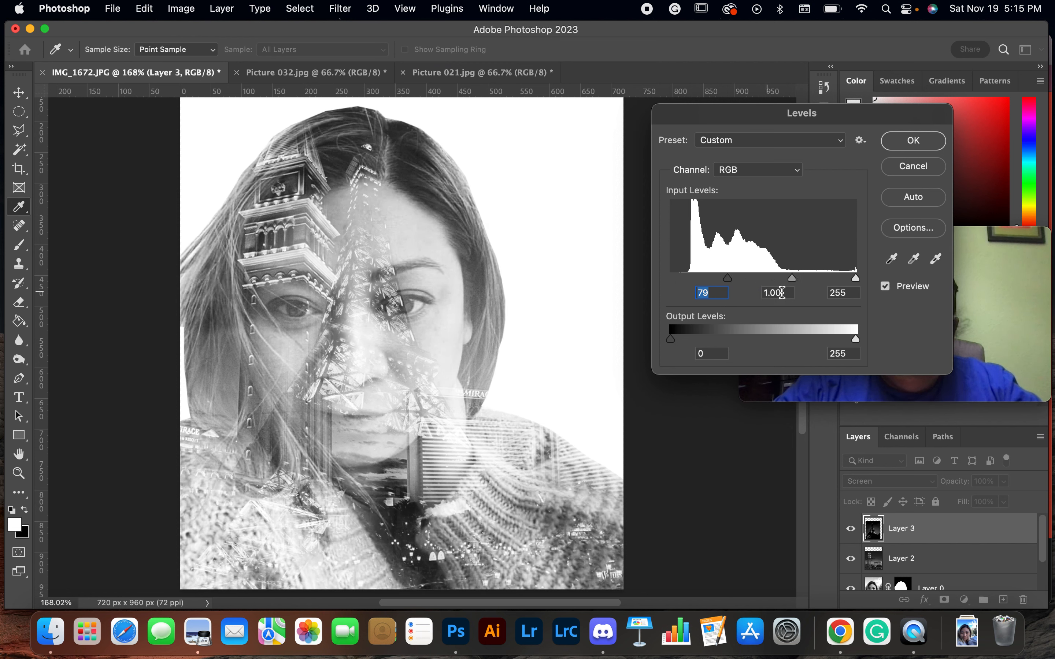
mouse_move(794, 285)
left_mouse_down()
mouse_move(732, 280)
mouse_move(794, 286)
left_mouse_up()
left_click(914, 143)
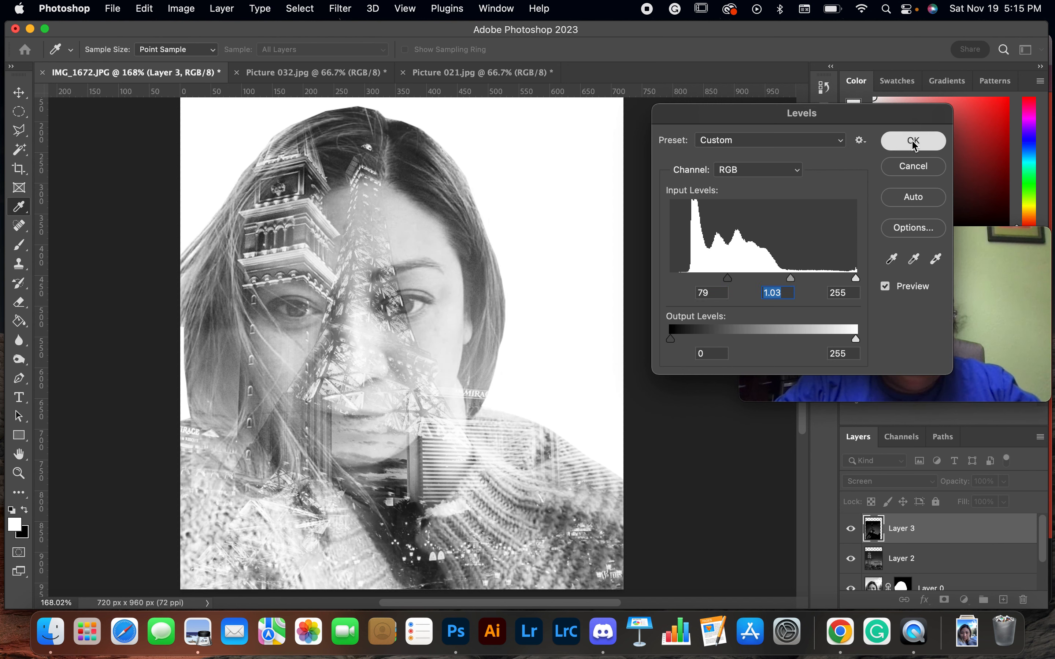
Reposition the Eiffel Tower layer on the face so that it overlaps the clock tower and the eye beneath it
key("v")
left_click_drag(373, 321, 381, 394)
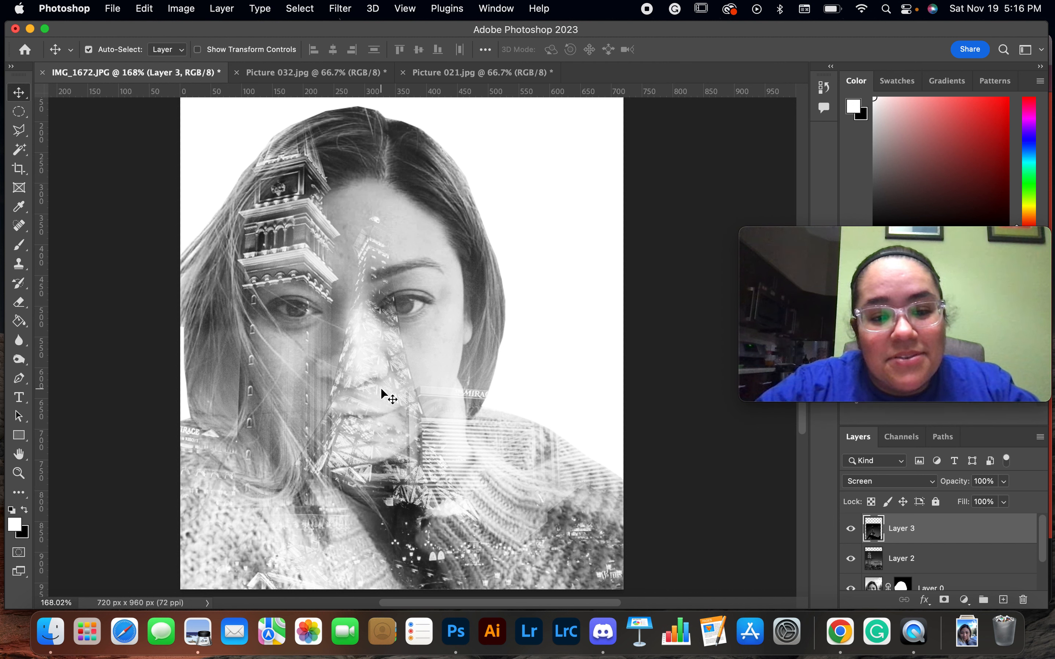
scroll(432, 386, "down", 3)
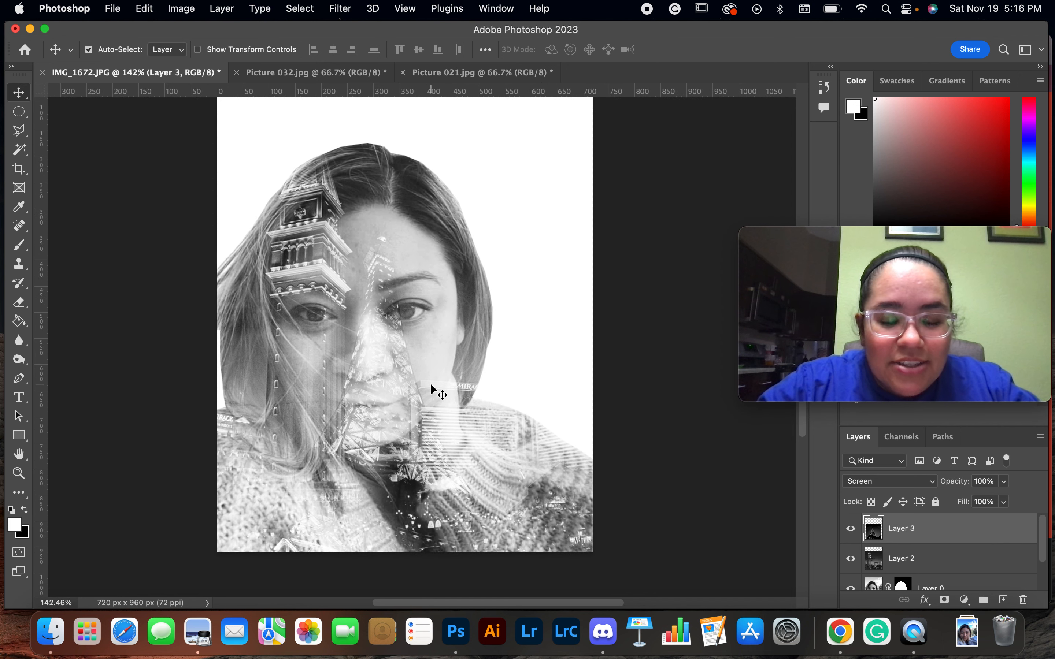
left_click_drag(415, 394, 351, 330)
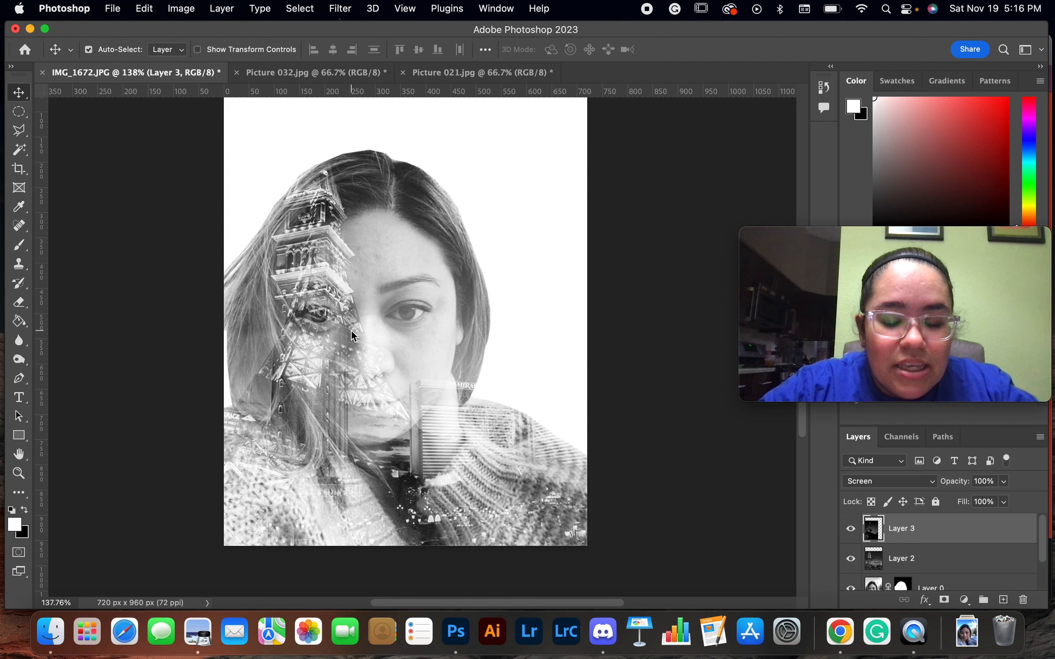
Compare the composite with Layer 2 hidden and shown again, and hide Layer 3
left_click(850, 560)
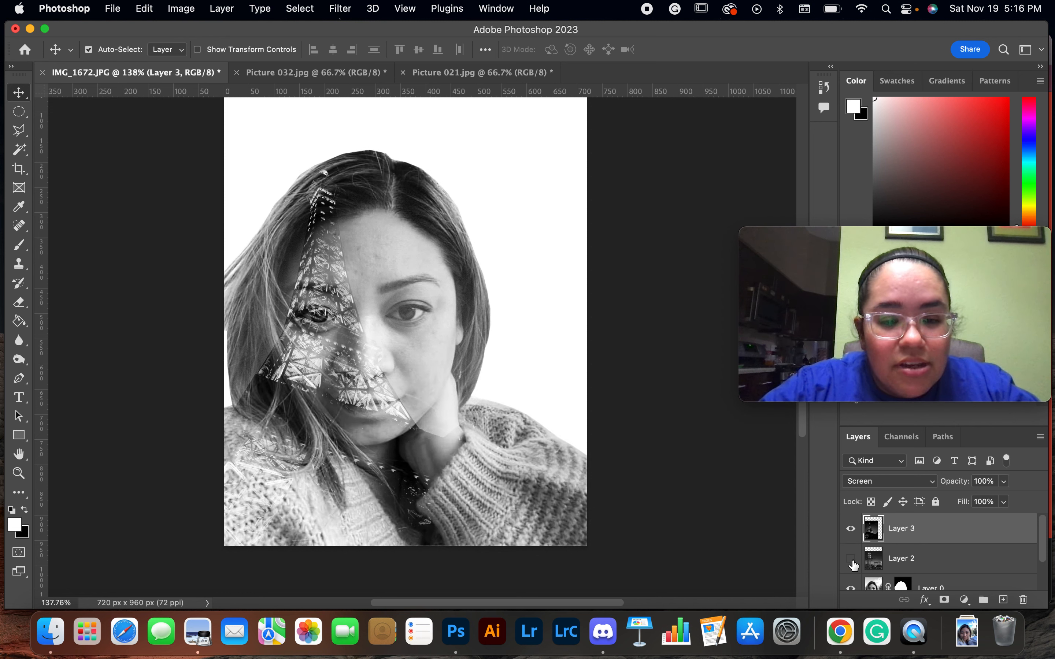
left_click(850, 559)
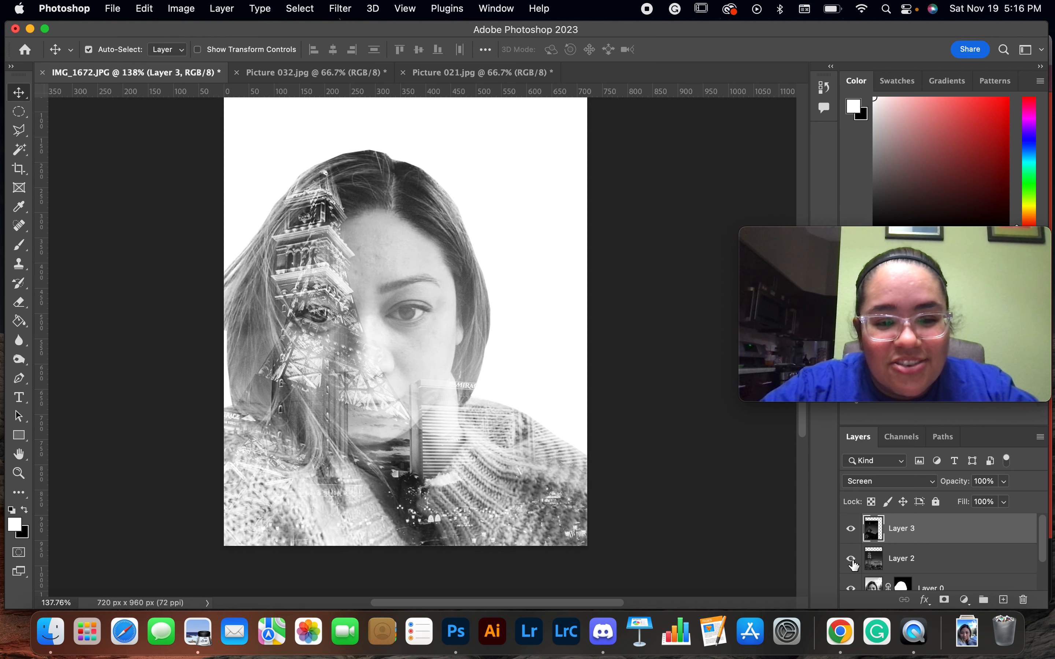
left_click(851, 530)
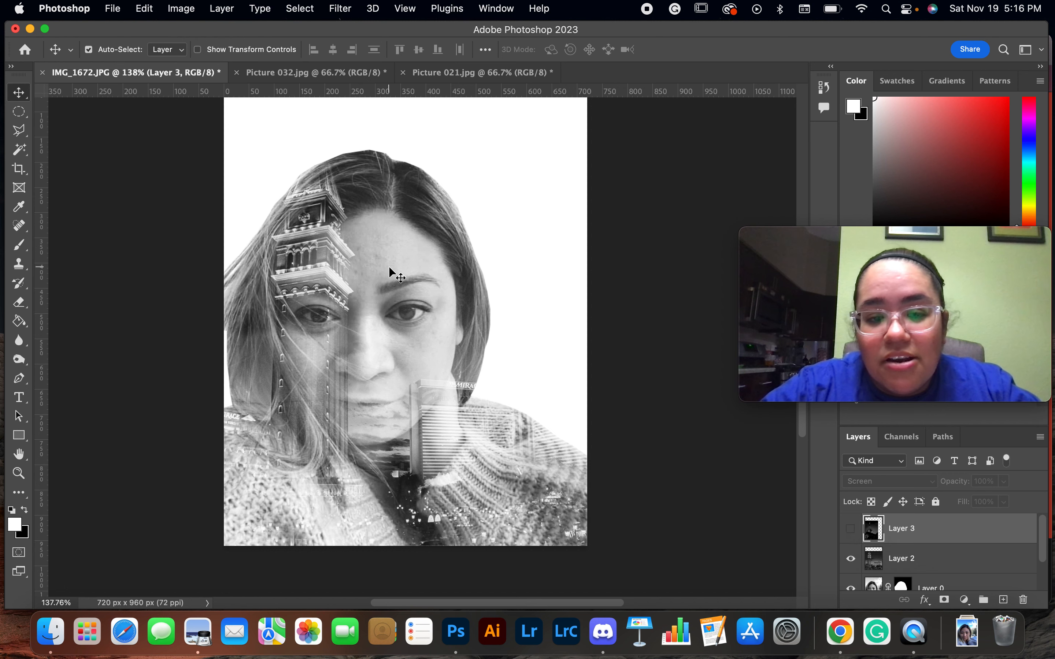
scroll(388, 293, "down", 3)
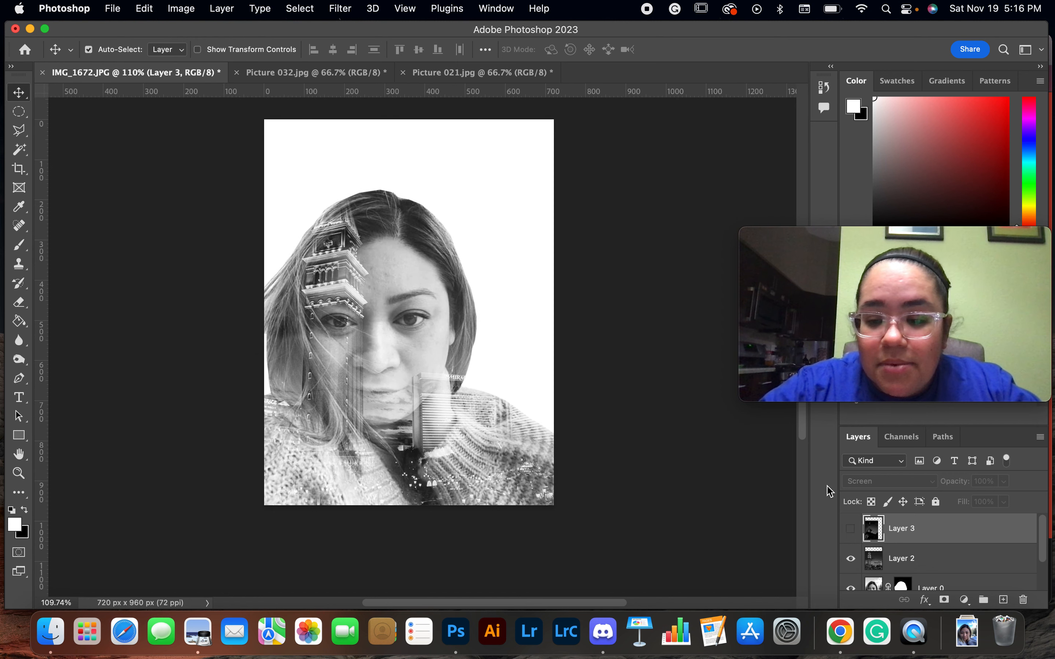
Apply a Levels adjustment to the portrait on Layer 0 with the input midtones at 0.78
left_click(875, 583)
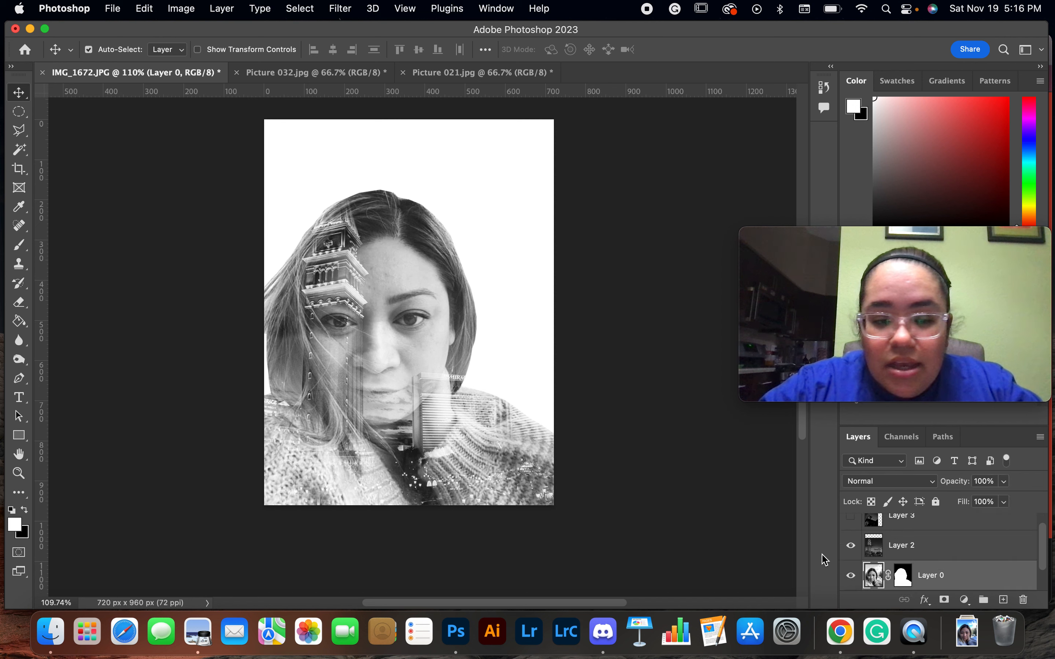
left_click(177, 11)
mouse_move(218, 48)
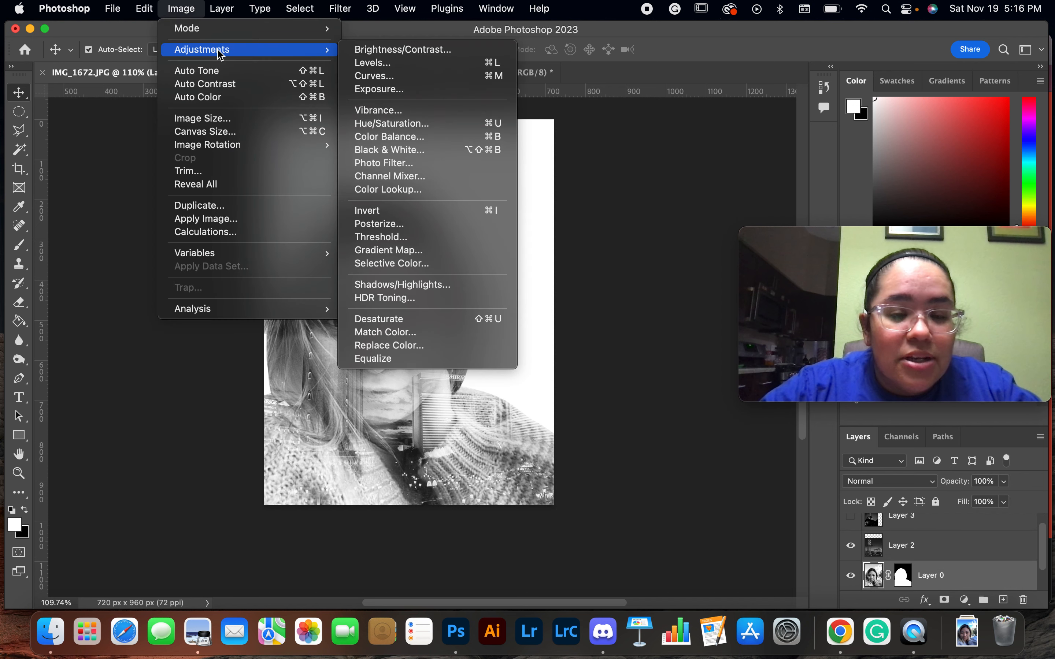
left_click(406, 63)
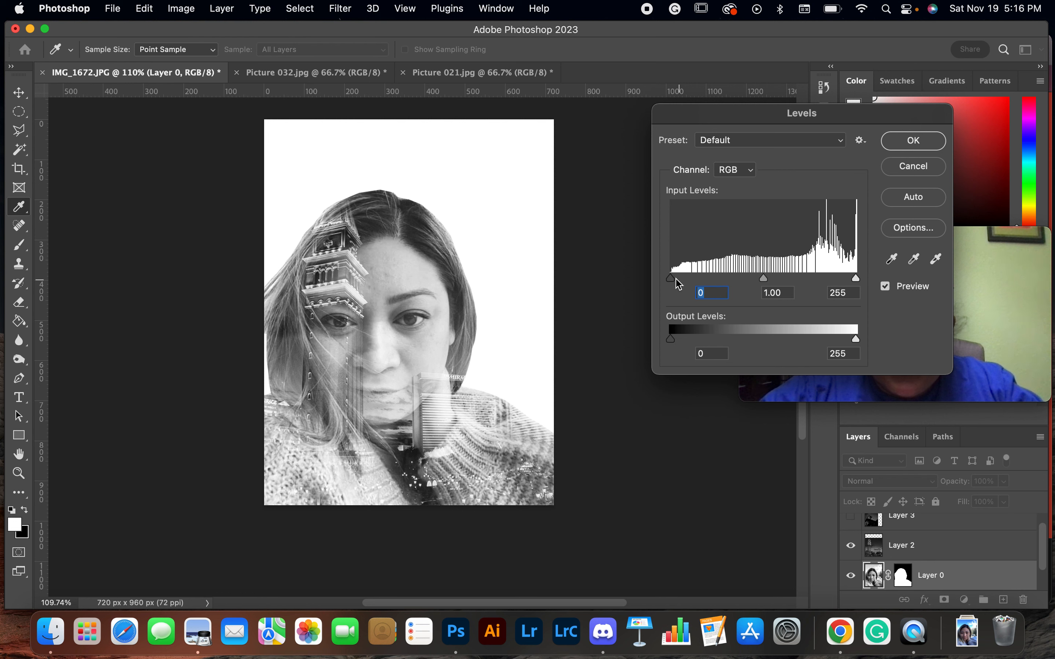
mouse_move(672, 278)
left_mouse_down()
mouse_move(699, 285)
mouse_move(672, 281)
left_mouse_up()
mouse_move(768, 282)
left_mouse_down()
mouse_move(729, 275)
mouse_move(806, 274)
mouse_move(780, 273)
left_mouse_up()
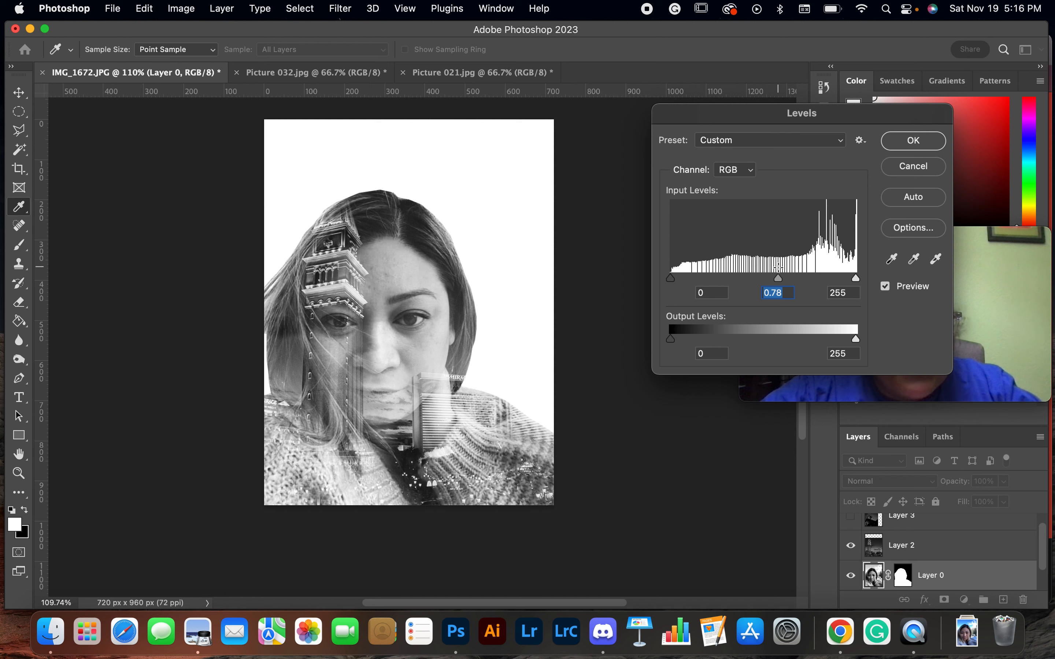
left_click(914, 141)
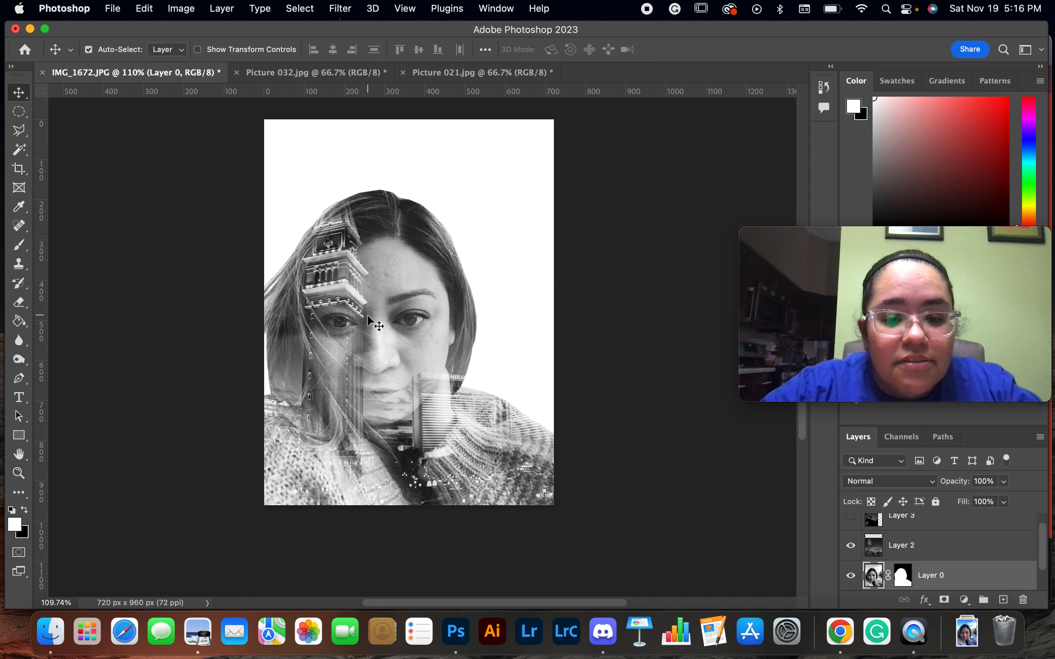
scroll(367, 315, "up", 3)
scroll(367, 316, "up", 1)
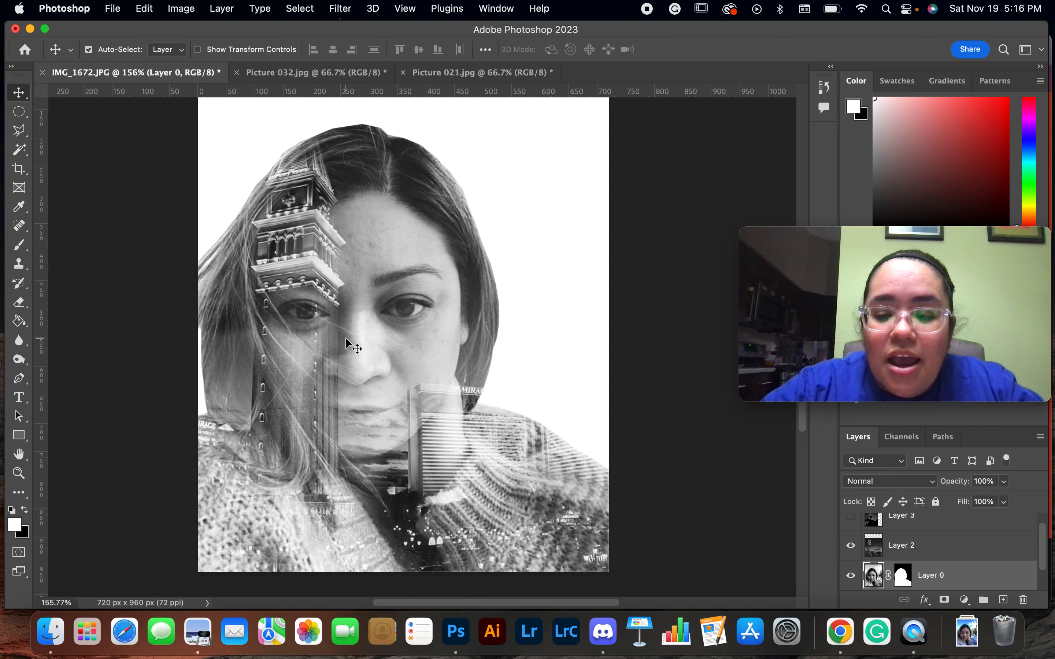
scroll(345, 338, "down", 4)
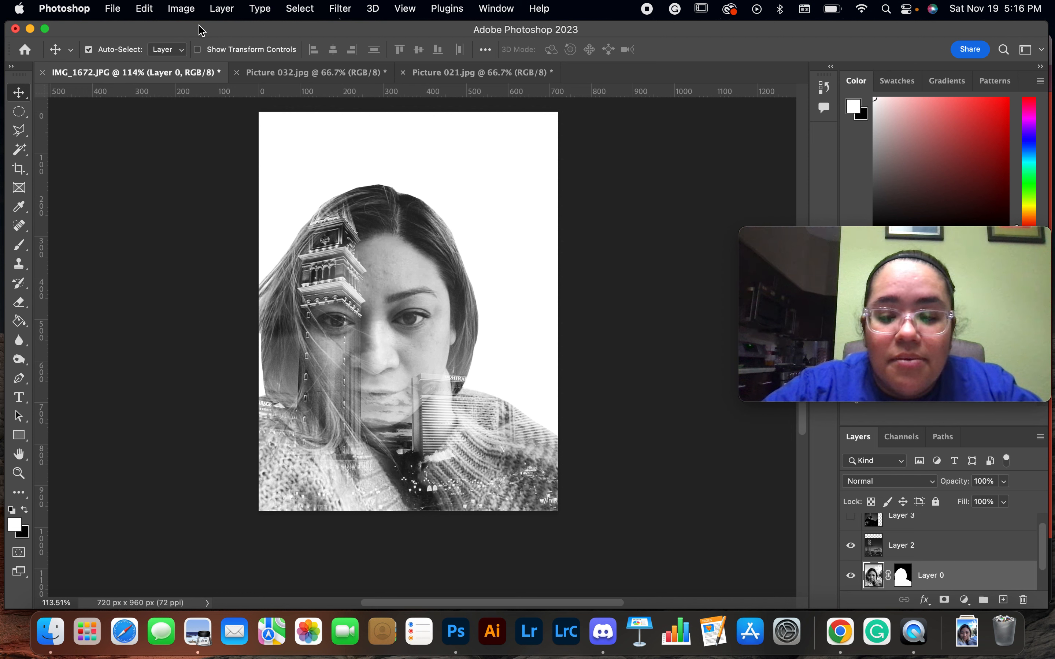
left_click(182, 11)
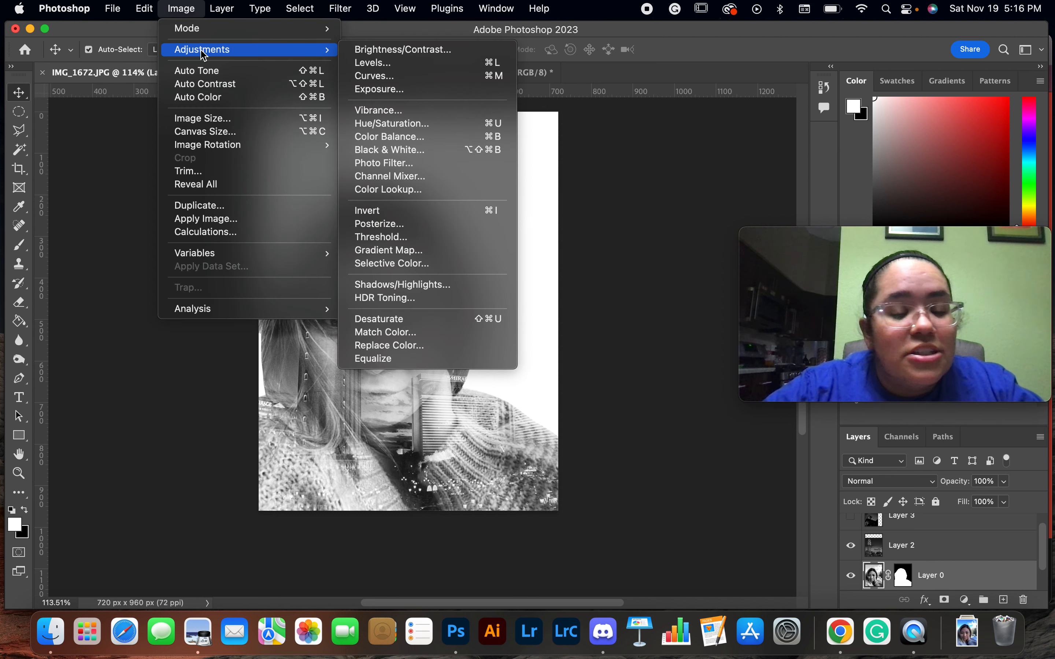
Create a new 8.5 x 11 inch portrait document at 300 pixels/inch in RGB Color with a white background
left_click(114, 13)
left_click(115, 14)
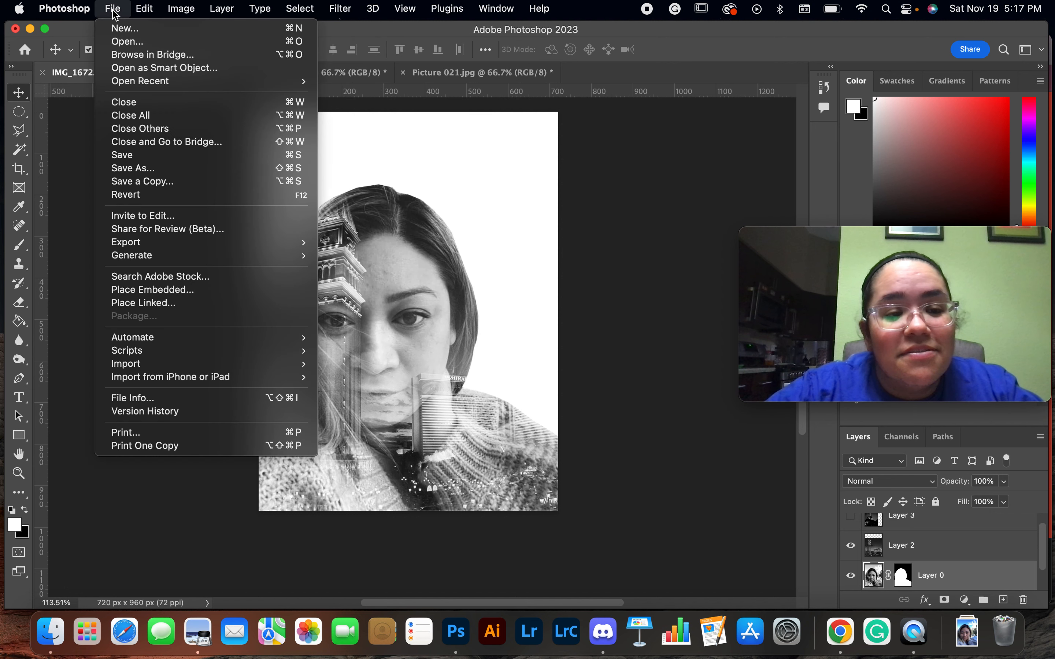
left_click(130, 30)
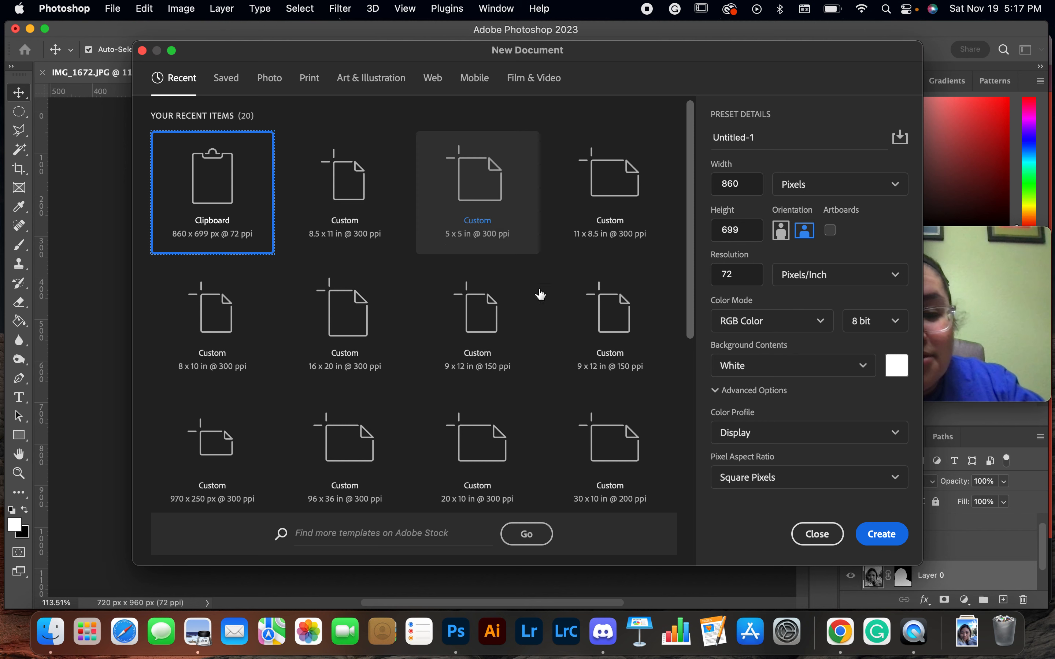
left_click(358, 183)
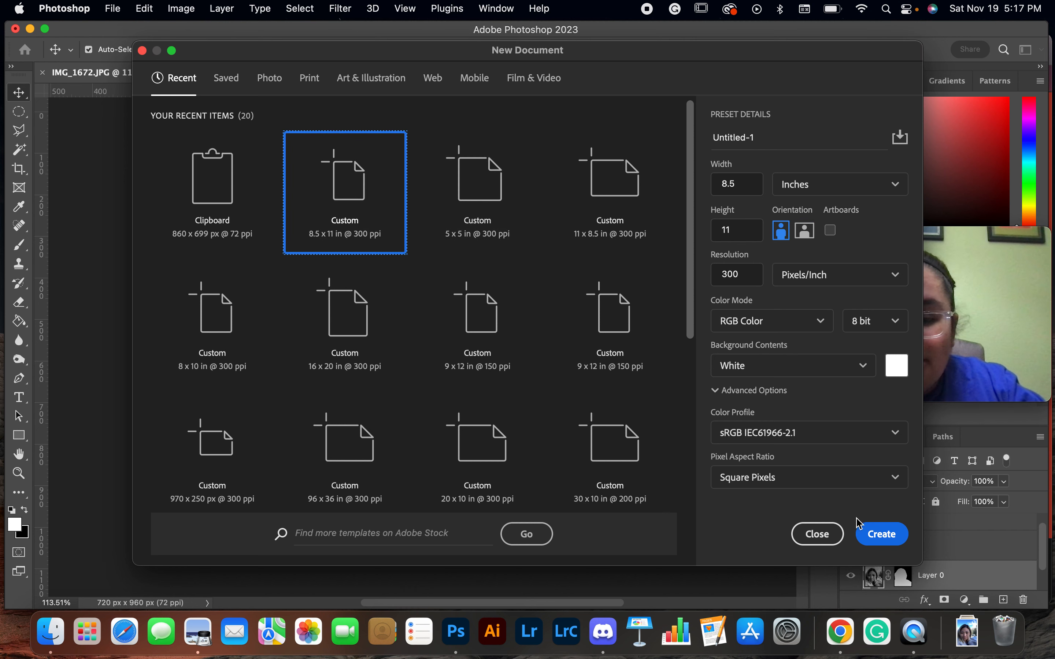
left_click(893, 535)
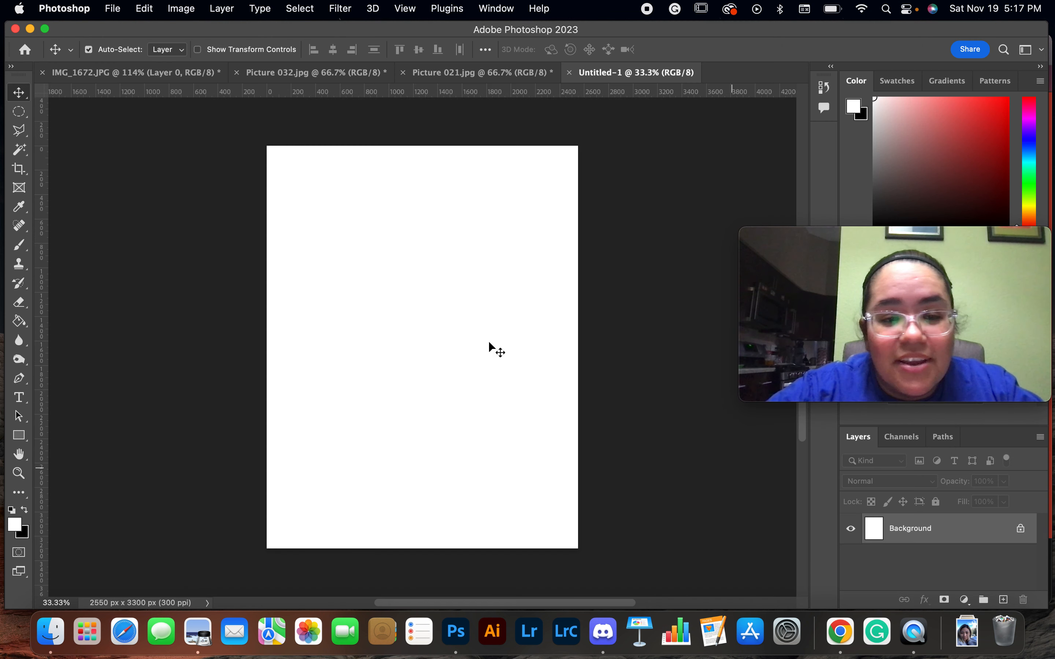
Merge the visible layers of IMG_1672.JPG into one, leaving the hidden Layer 3 separate
left_click(139, 72)
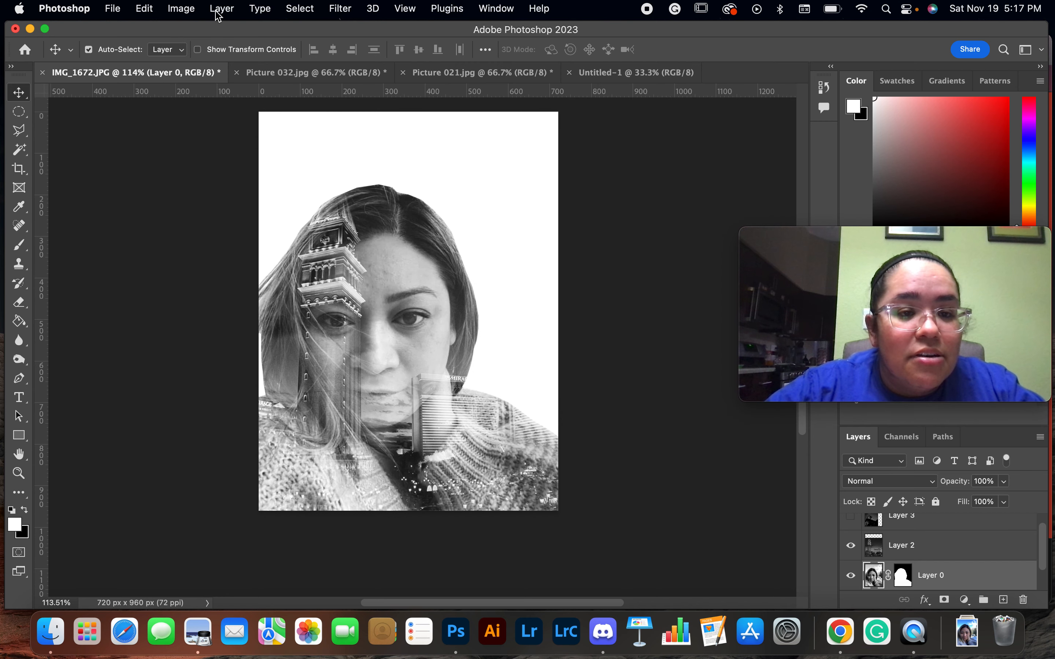
left_click(222, 9)
left_click(283, 547)
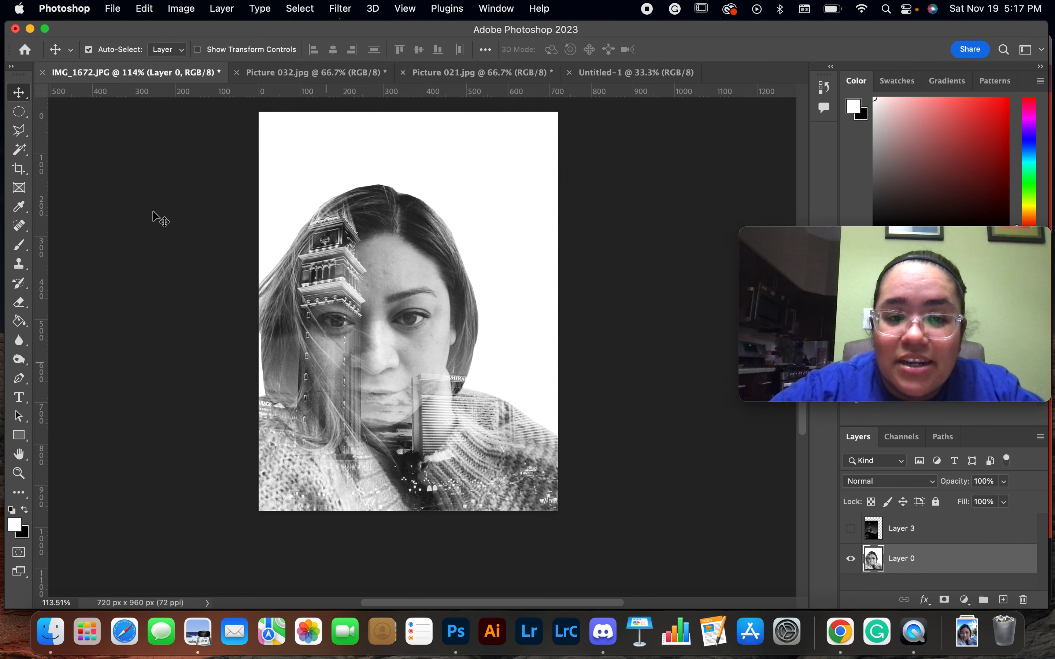
Copy the merged portrait into the Untitled-1 document, scale it to about 355% to span the page width, and align it with the bottom edge
left_click_drag(399, 220, 422, 278)
key("super+t")
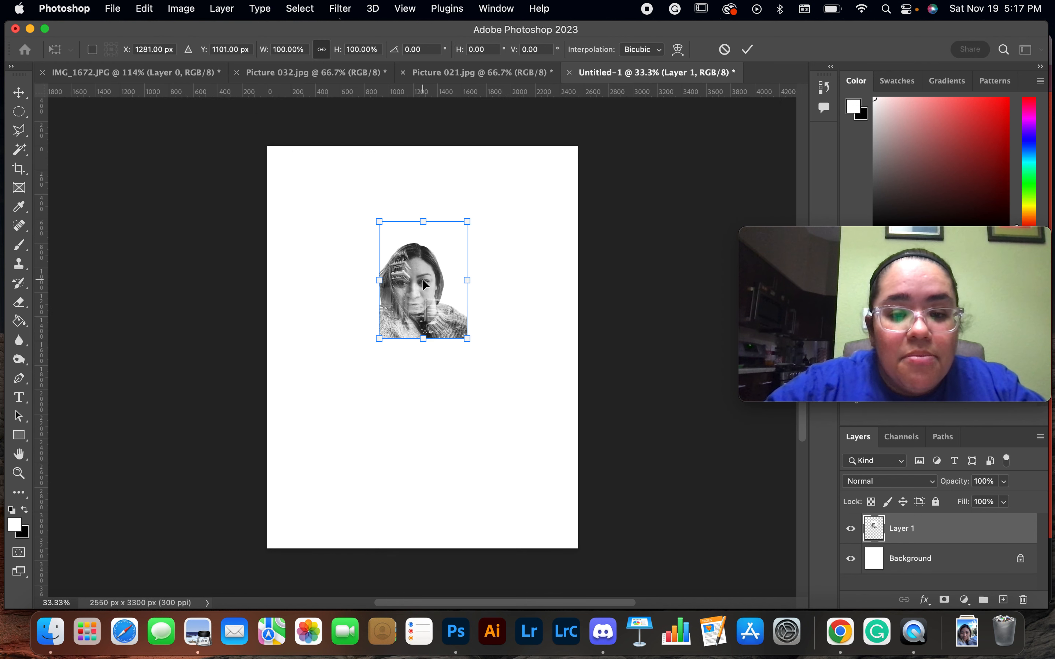
left_click_drag(467, 338, 662, 518)
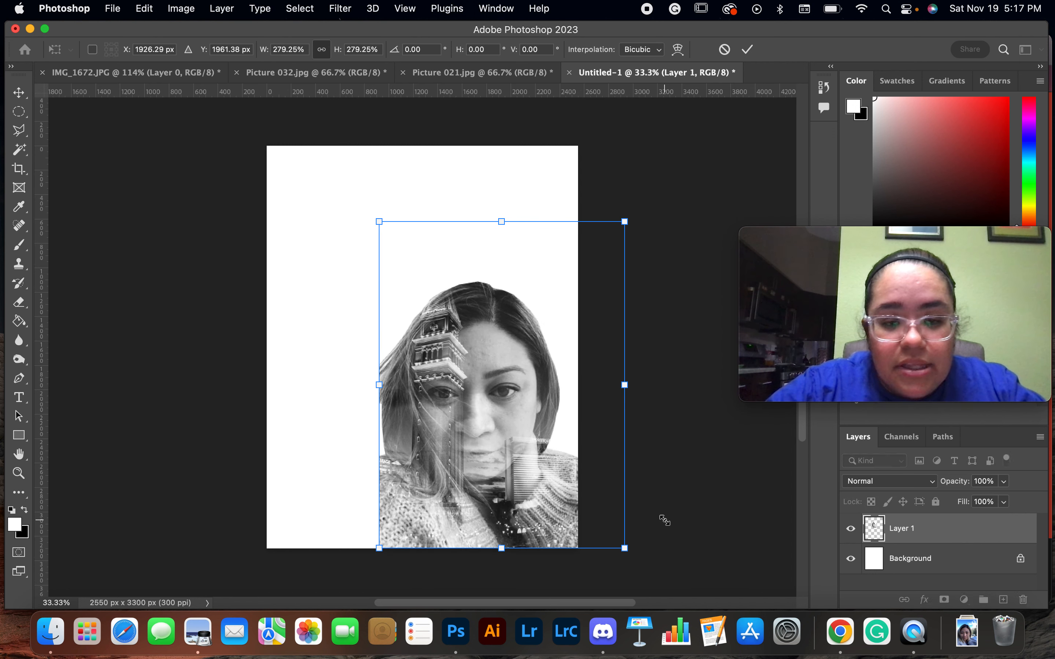
left_click_drag(374, 217, 292, 164)
left_click_drag(508, 287, 453, 287)
left_click_drag(569, 548, 587, 555)
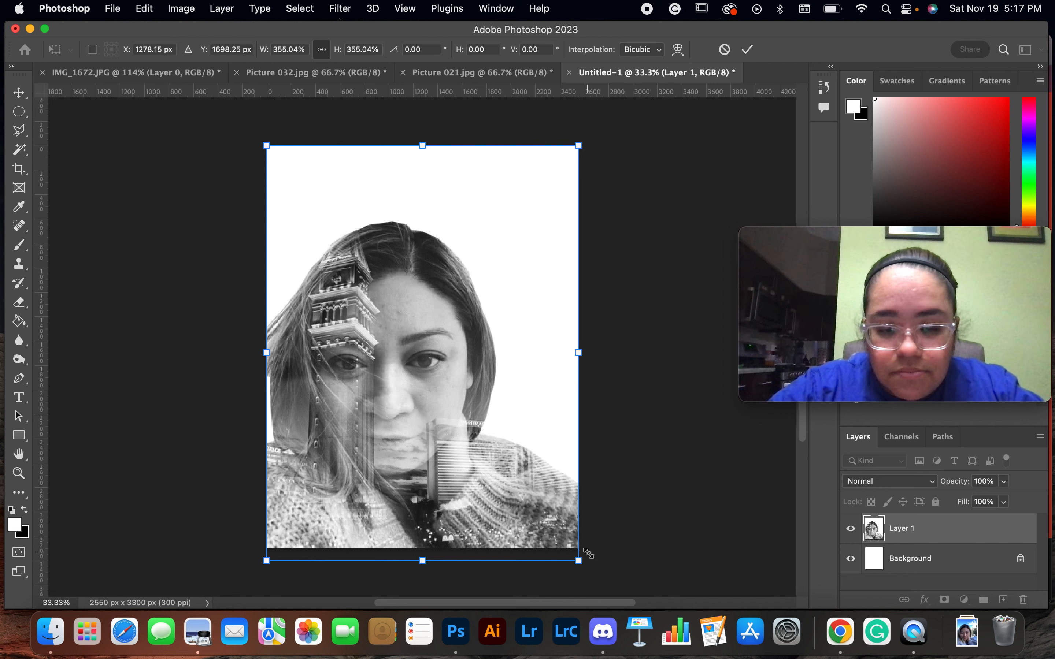
left_click_drag(412, 363, 411, 347)
key("Return")
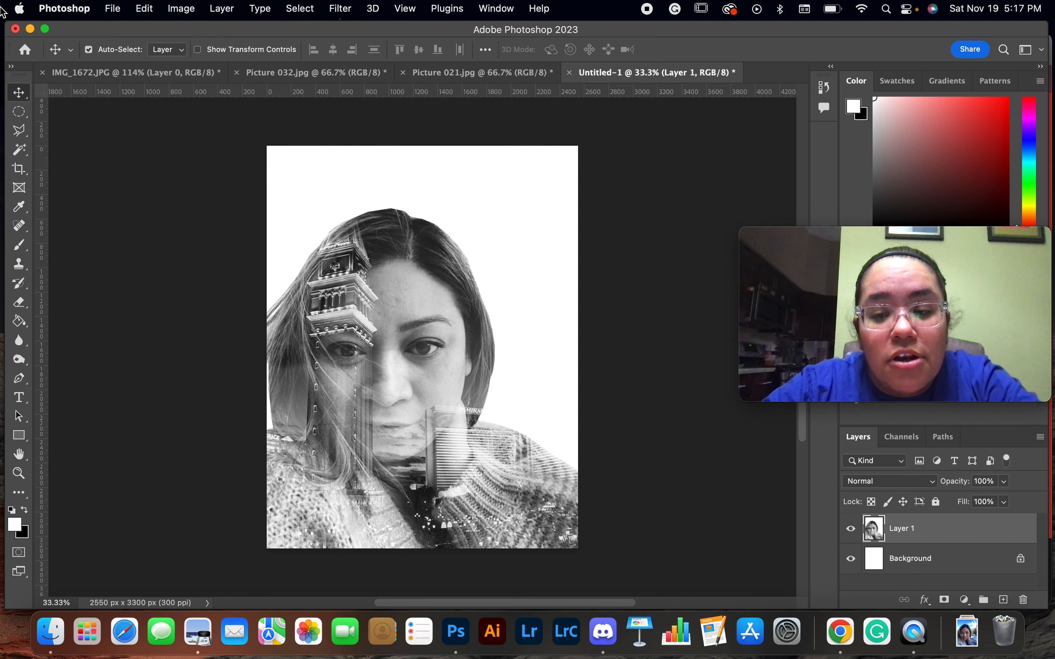
Invert the tones of the portrait composite on Layer 1
left_click(192, 10)
mouse_move(216, 49)
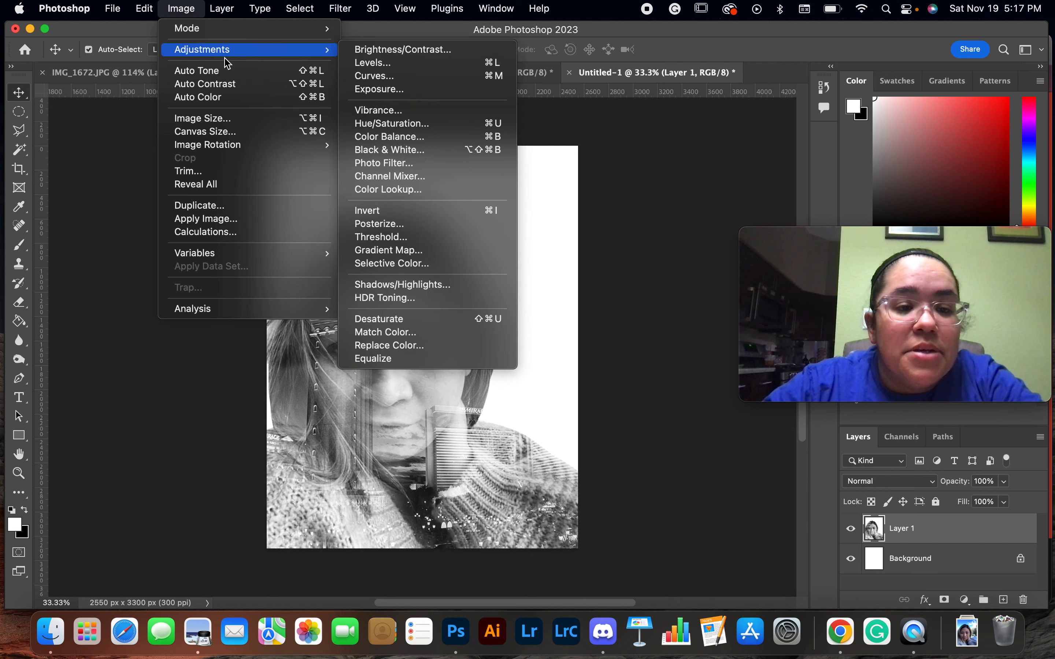
left_click(367, 210)
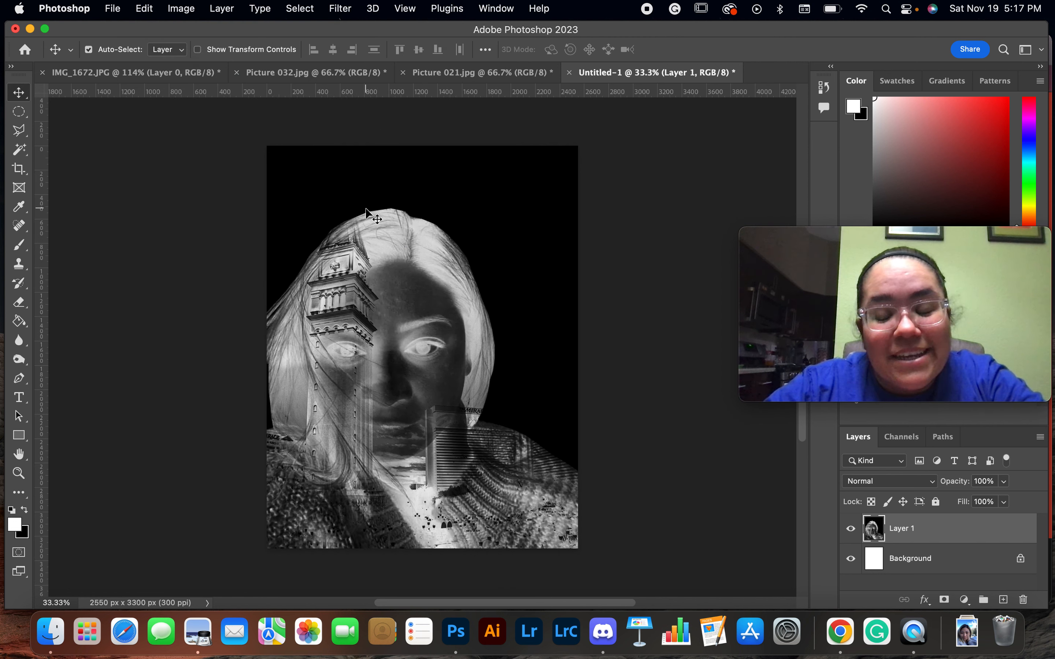